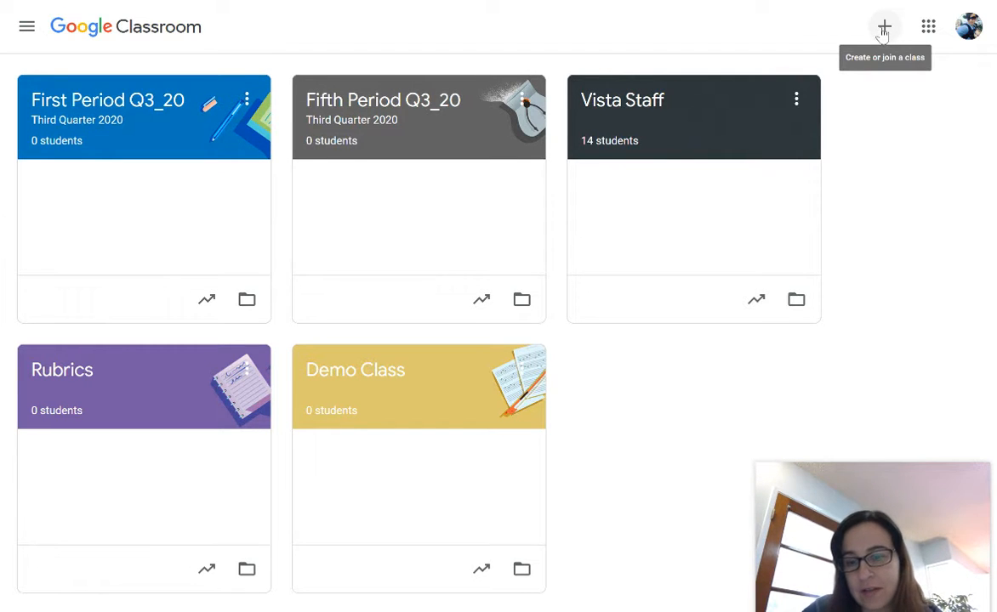
Start creating a new class and name it "Second Period Q3_20"
click(883, 31)
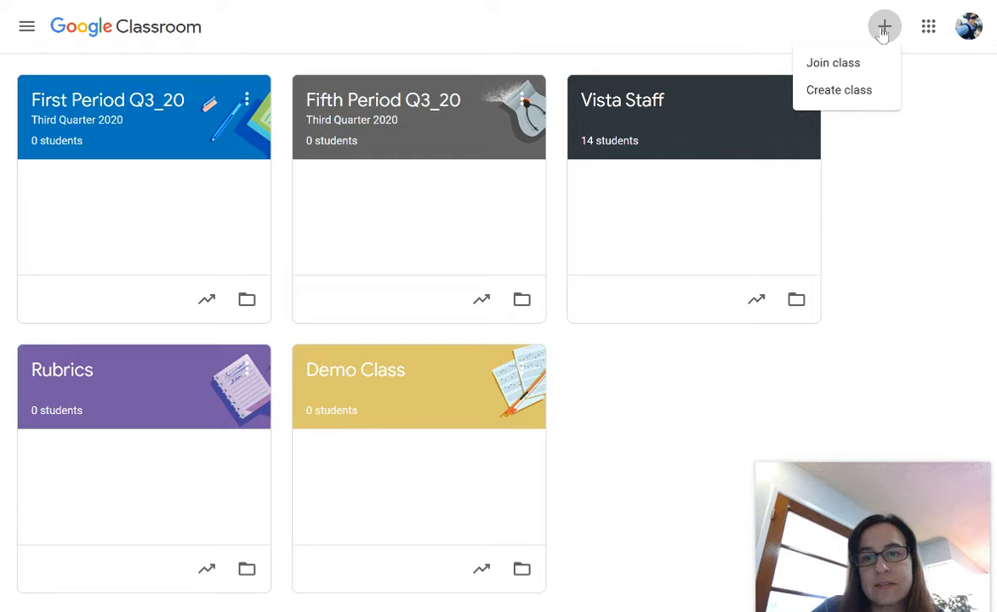
click(854, 100)
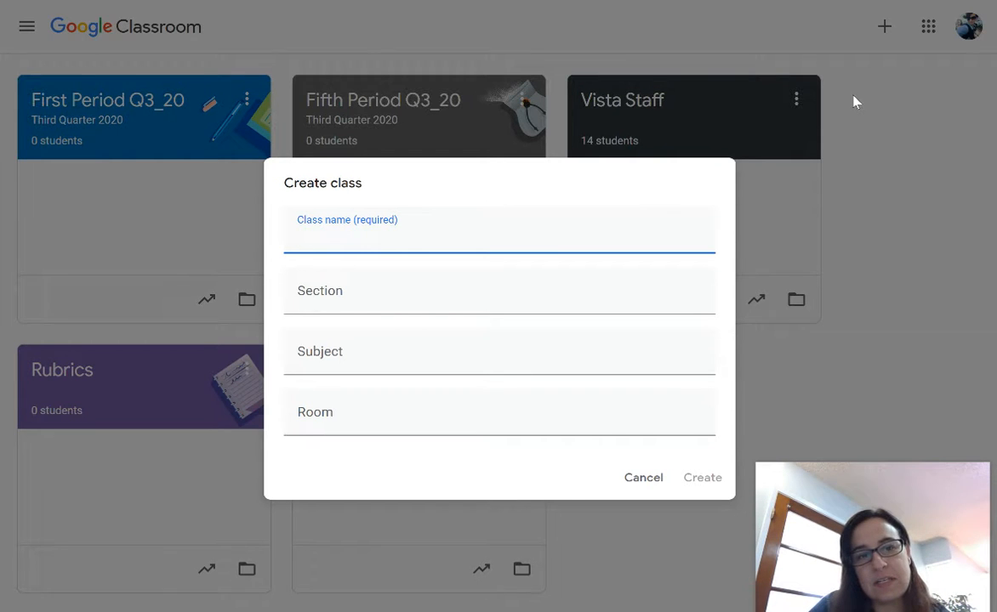
text(Se)
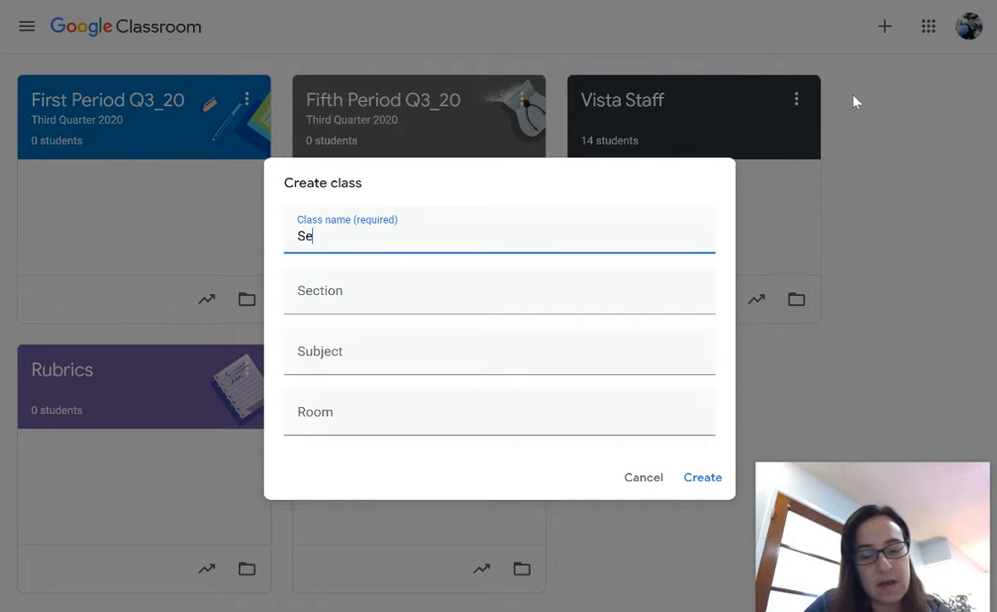
text(cond Period )
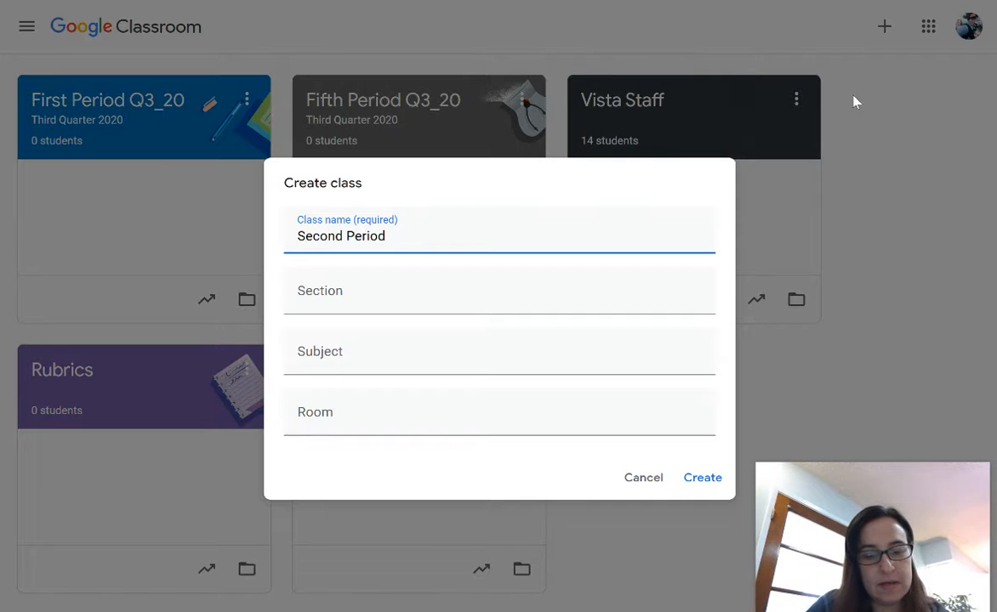
text(Q3_1)
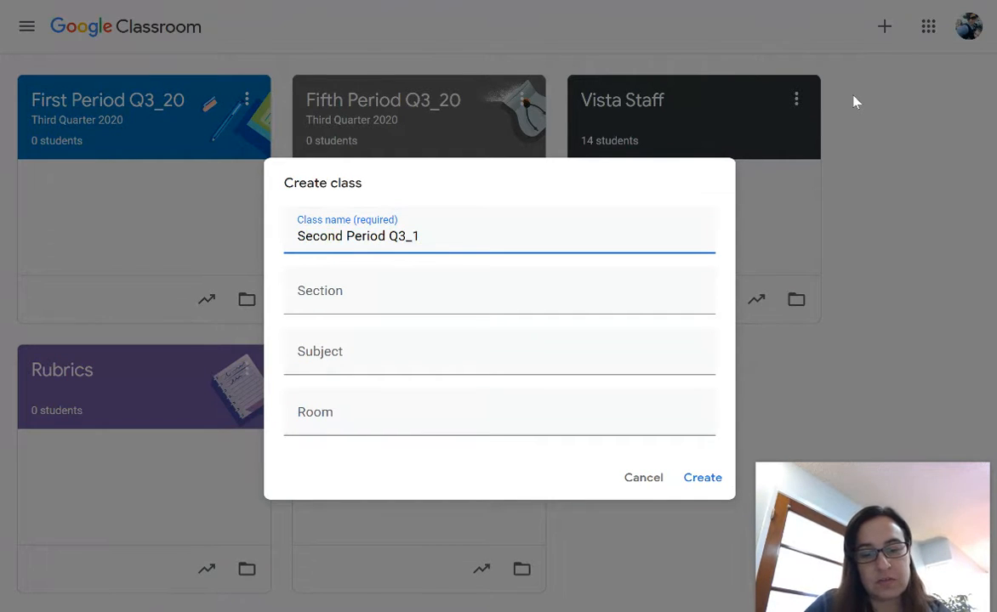
key(BackSpace)
text(20)
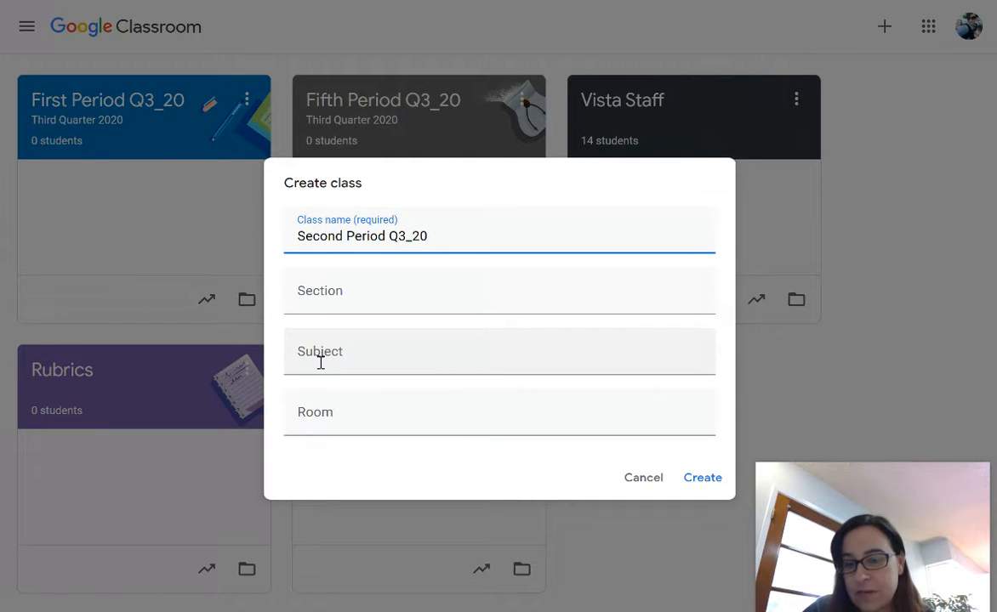
Enter "Second Period Third Quarter" as the new class's section
click(311, 290)
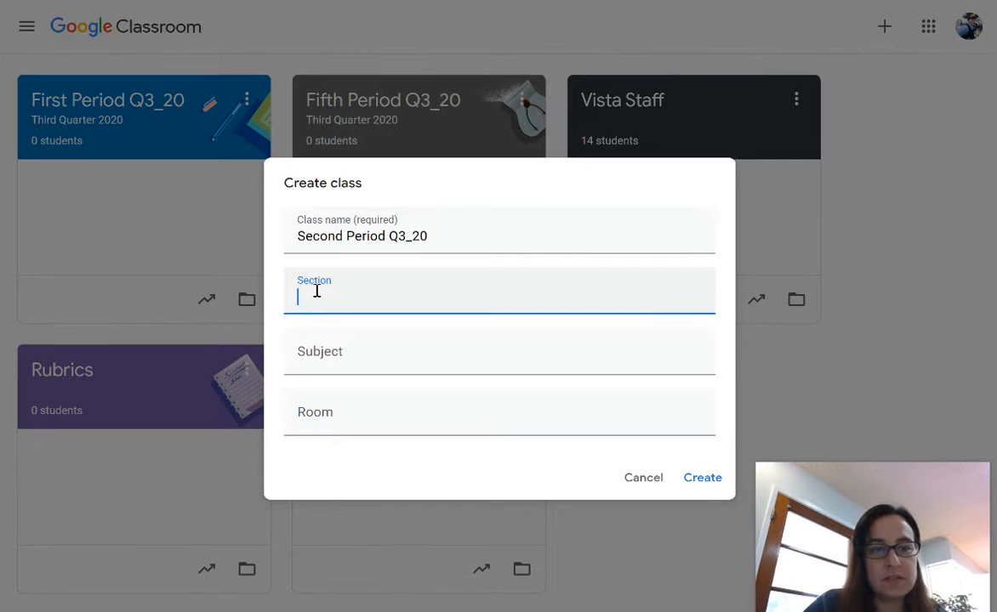
text(Second )
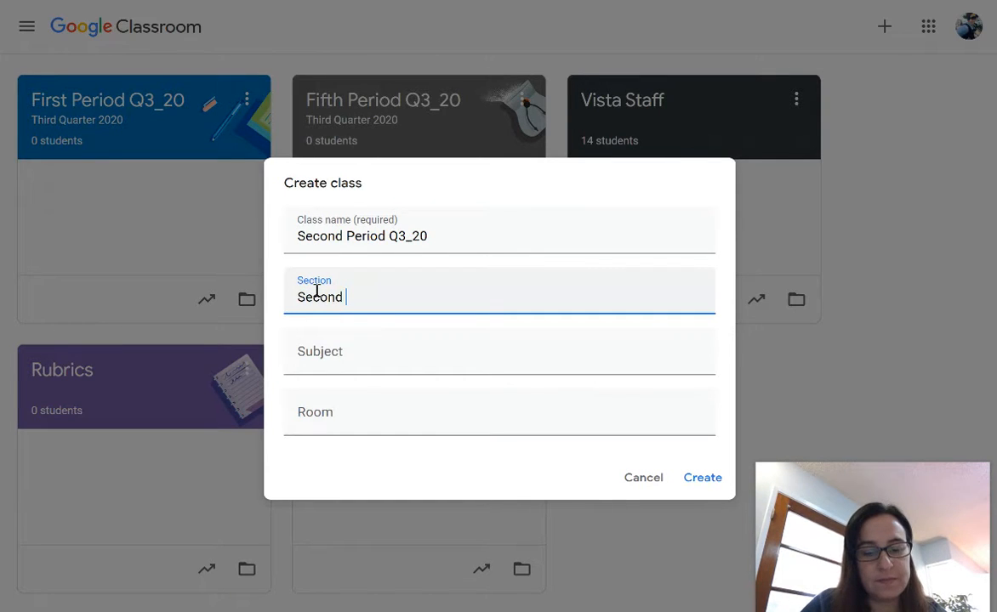
text(Perio)
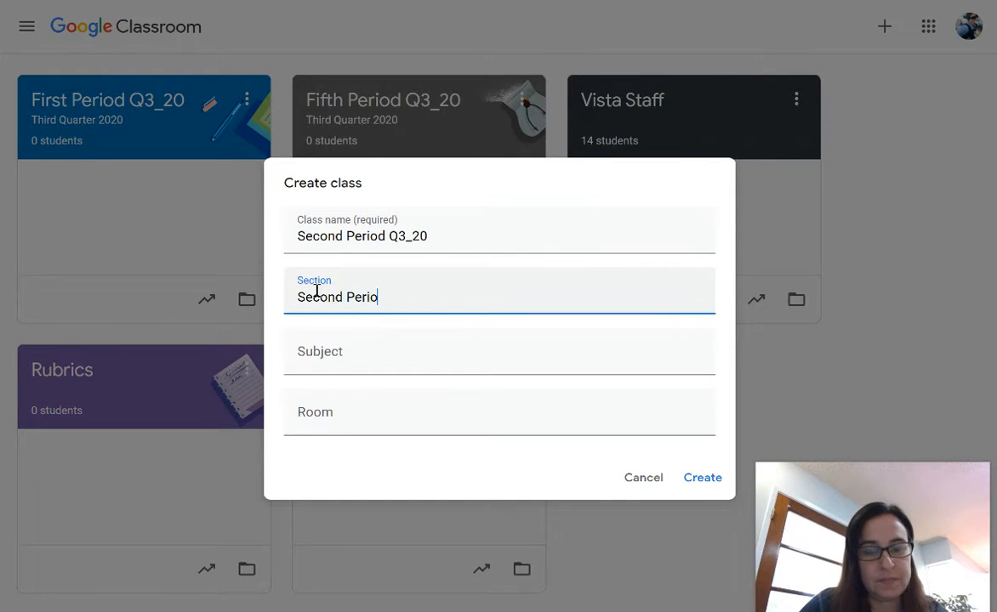
text(d Thi)
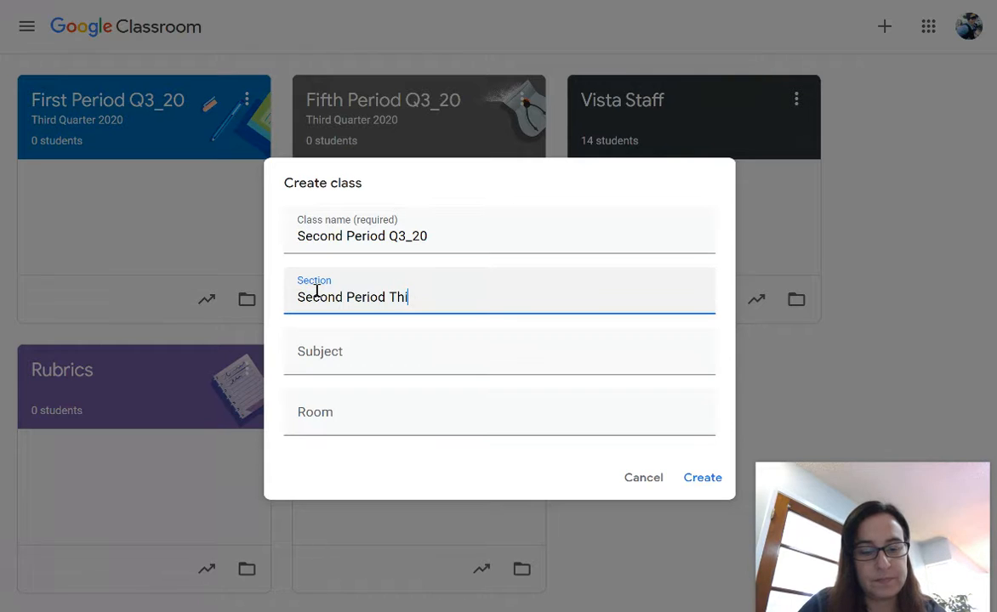
text(rd Quarter)
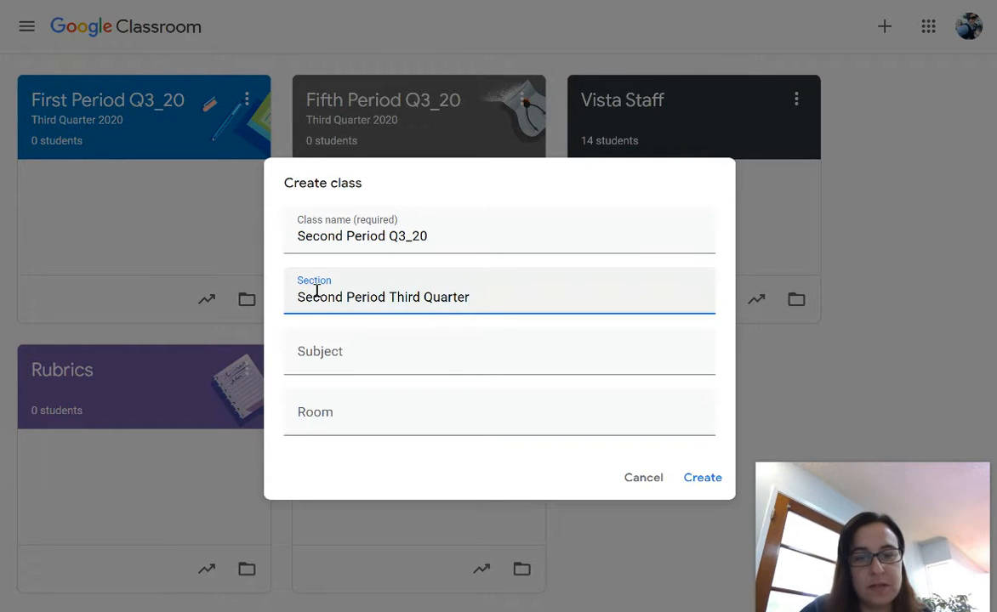
Set the subject to Economics and the room to 18, and create the class
click(318, 362)
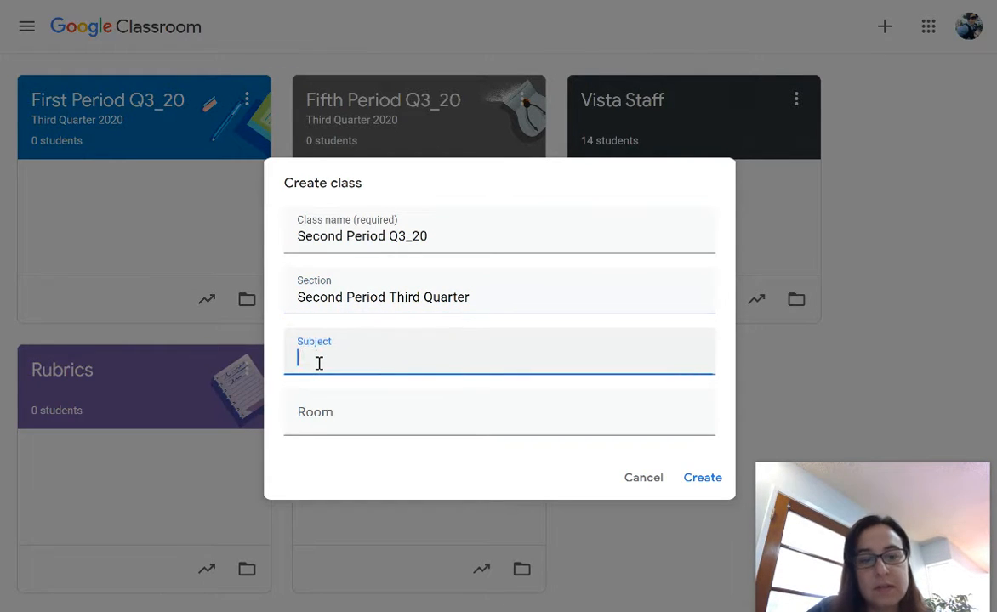
text(Economics)
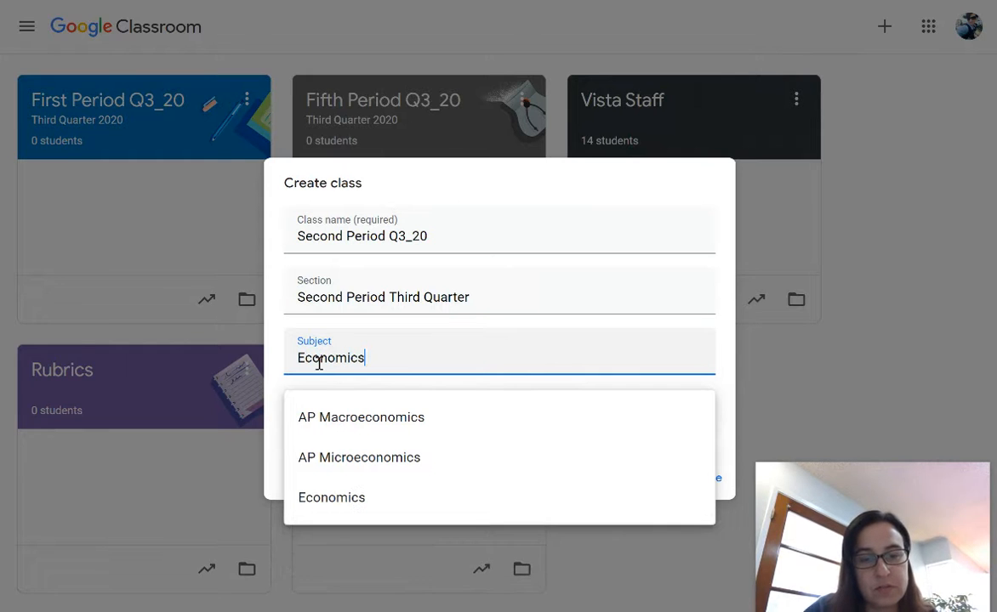
click(332, 497)
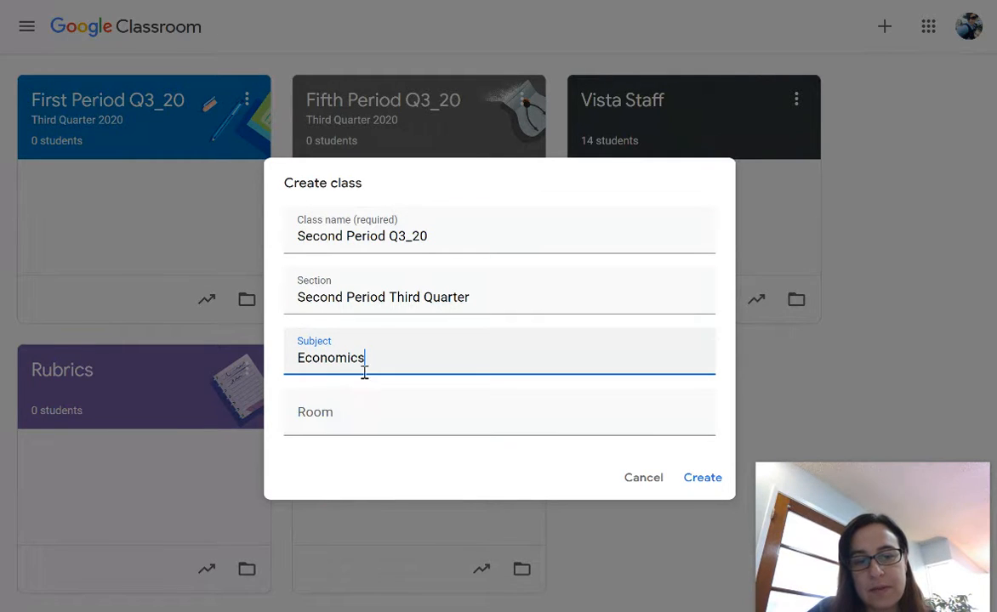
click(334, 429)
text(18)
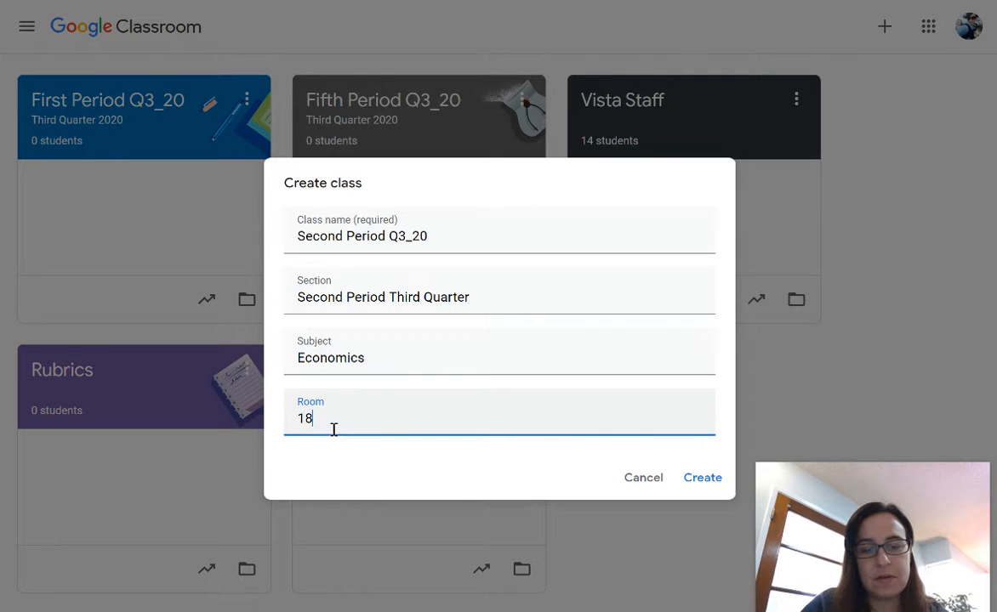
click(699, 477)
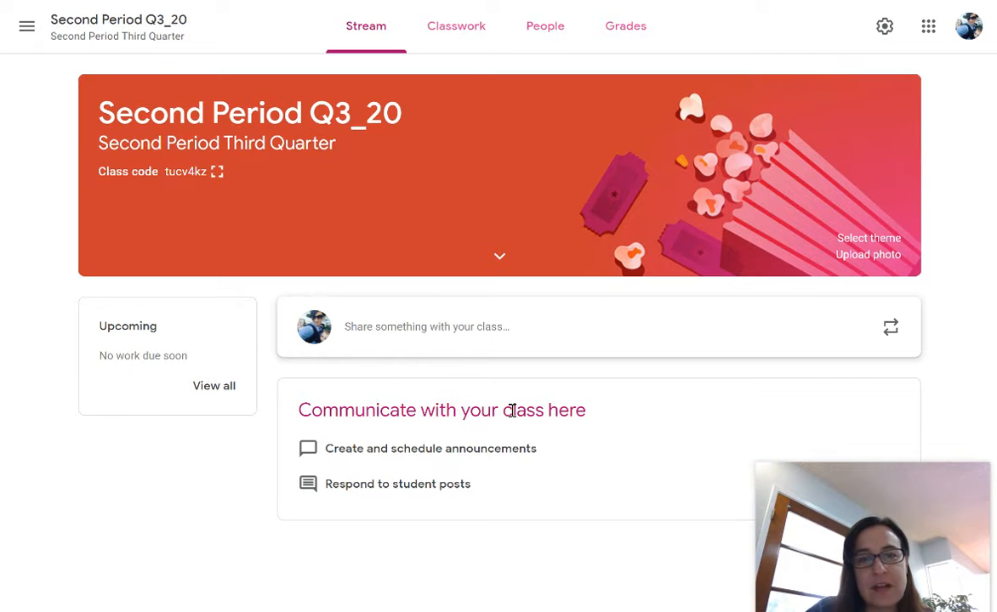
Look at the new class's Classwork page and return to its Stream
click(455, 39)
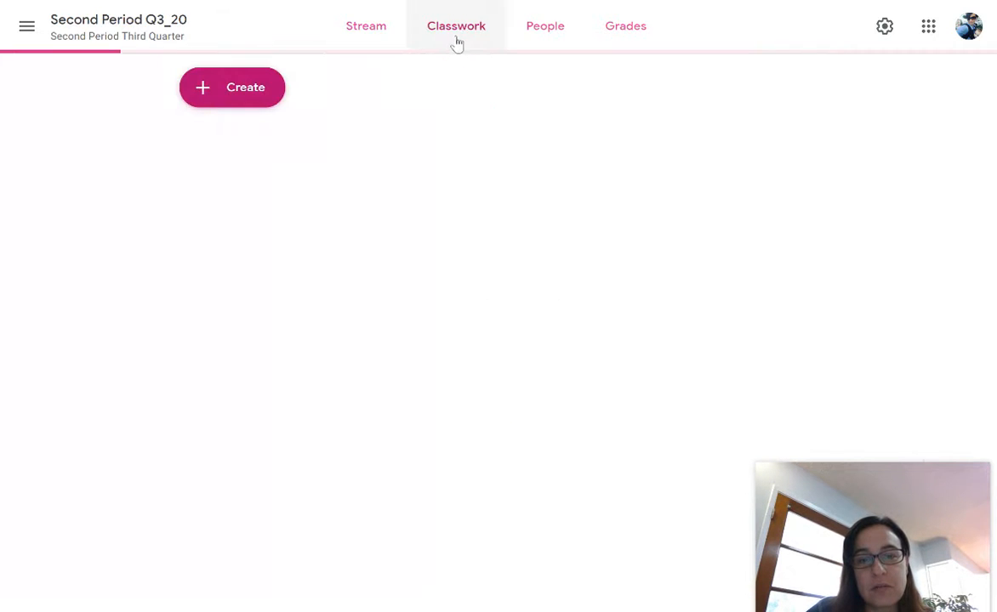
click(371, 47)
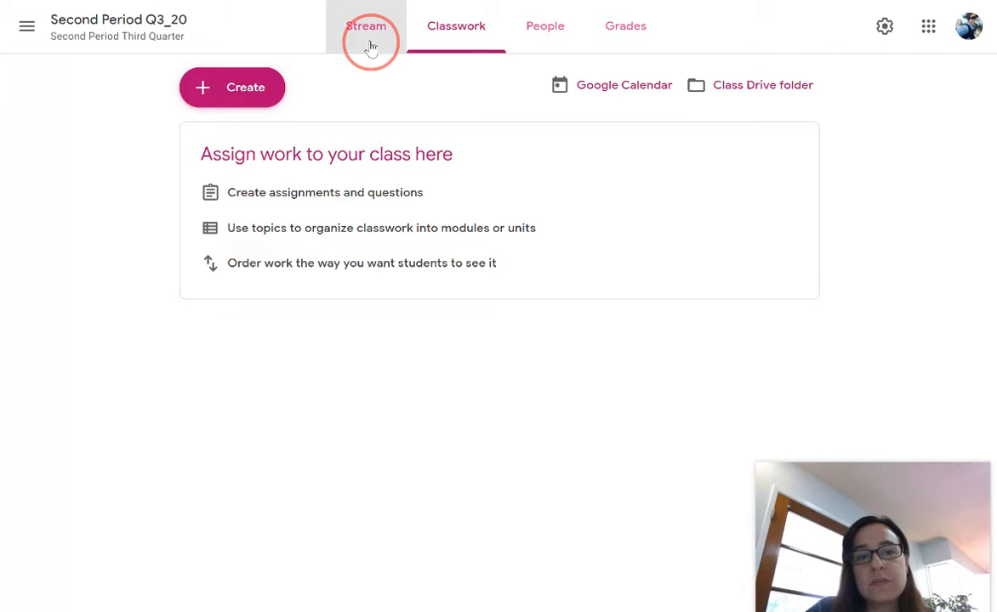
In the class settings, set the Stream permission to "Students can only comment"
click(882, 29)
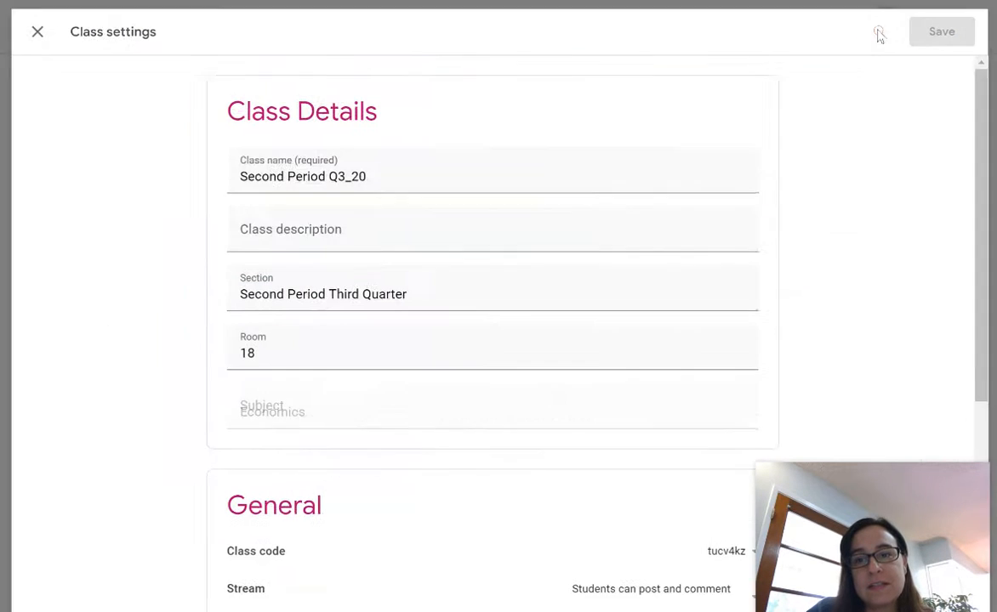
scroll(521, 308, down, 2)
scroll(524, 313, up, 2)
scroll(524, 313, down, 3)
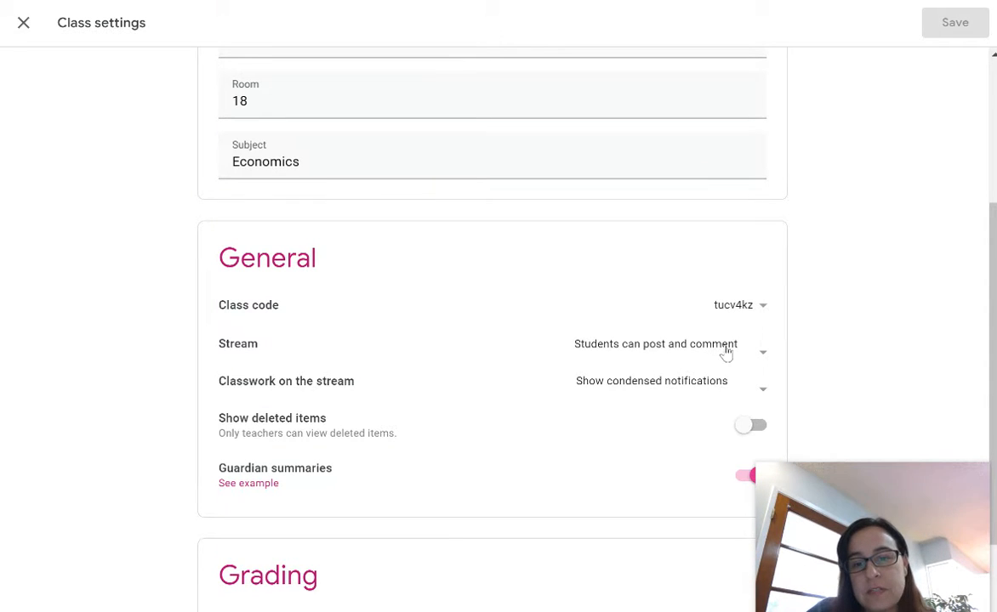
click(765, 356)
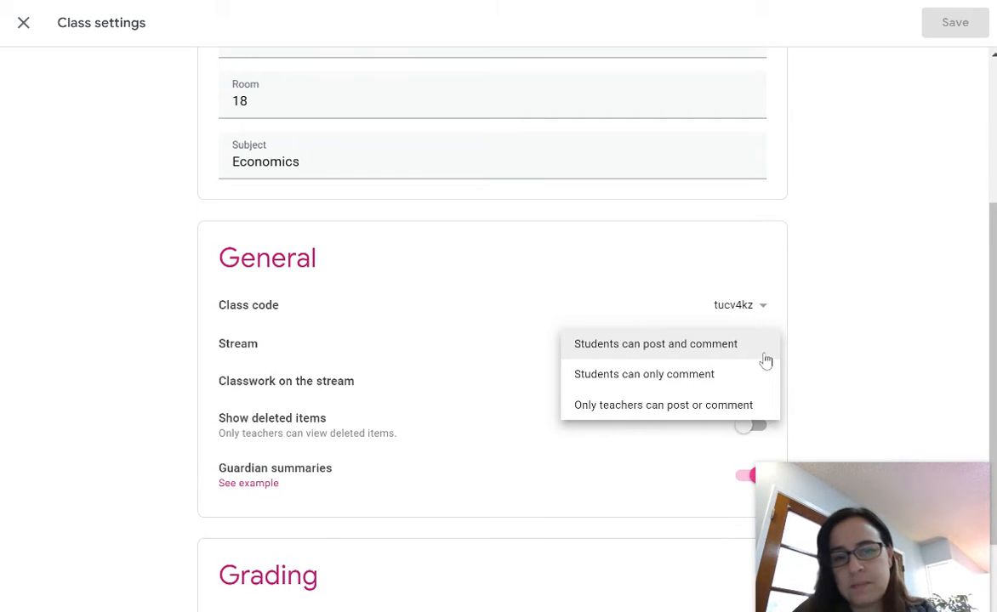
click(662, 376)
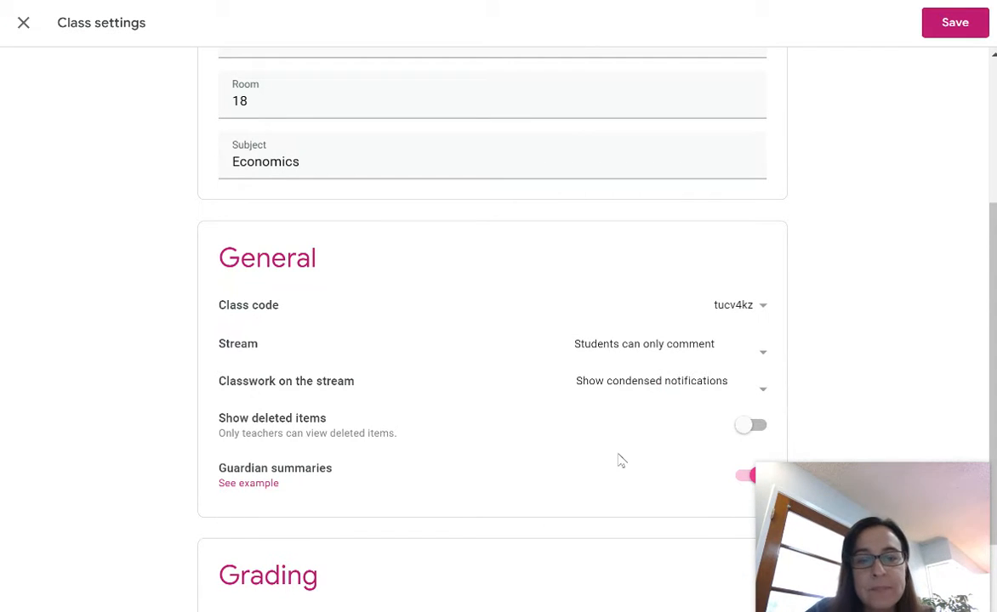
Set Classwork on the stream to "Hide notifications" in the general class settings
scroll(620, 461, down, 1)
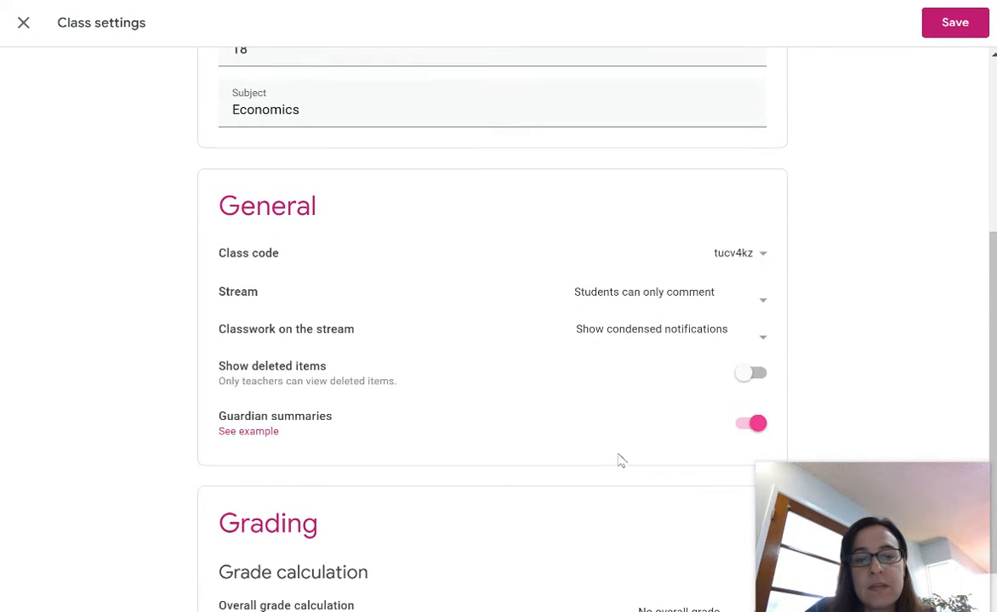
click(762, 338)
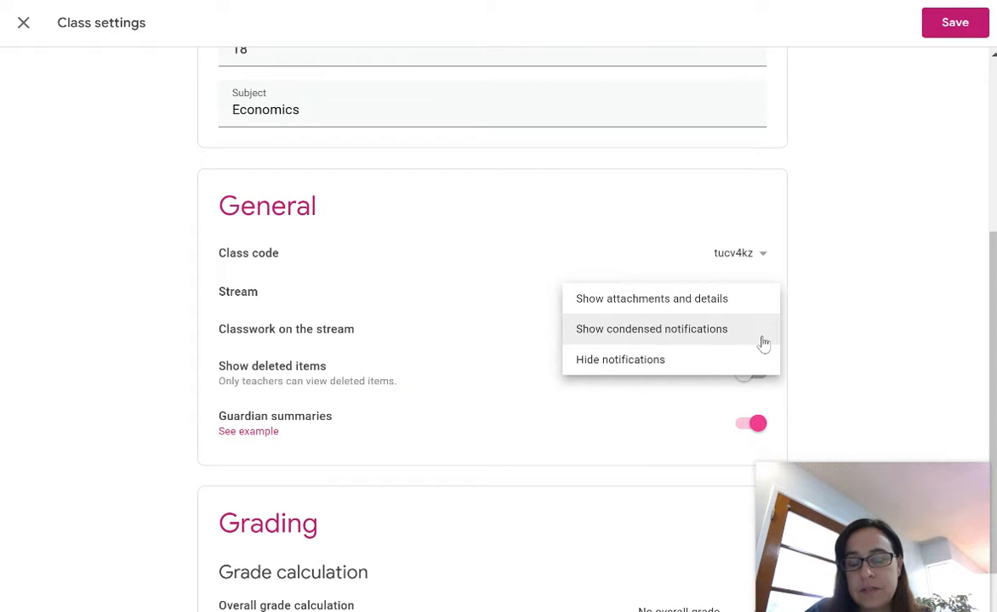
click(703, 360)
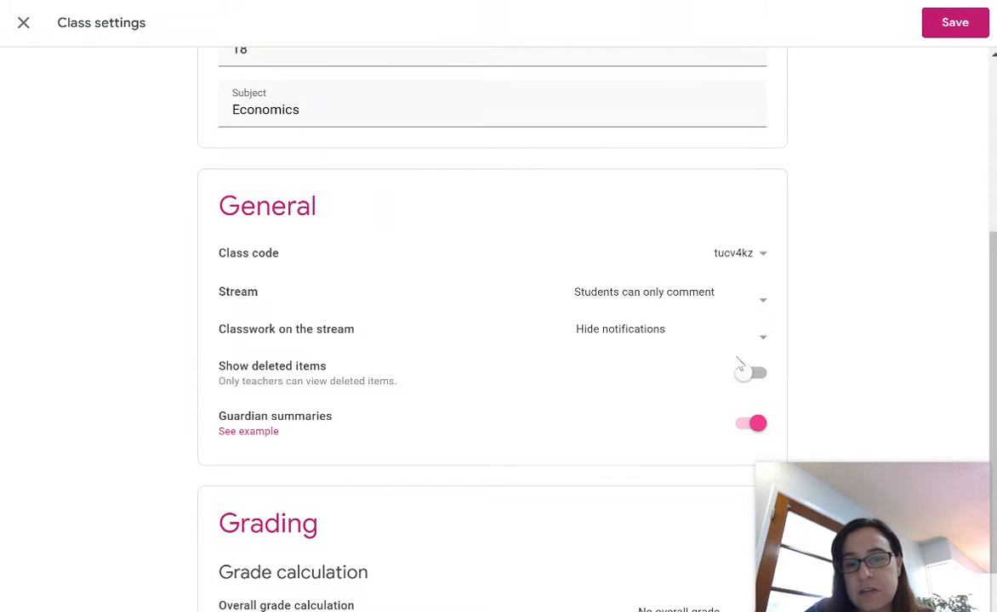
click(764, 340)
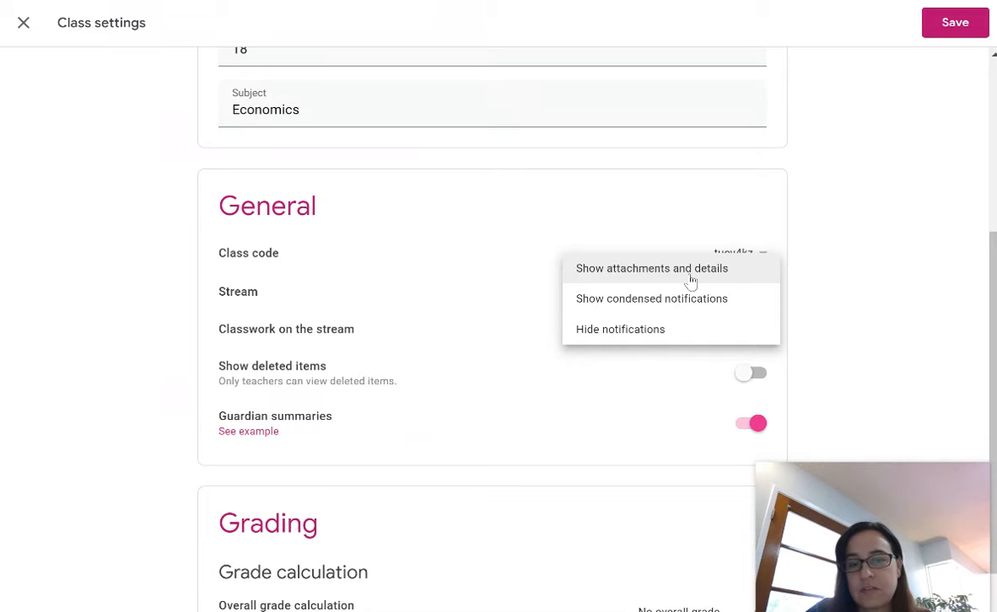
click(670, 331)
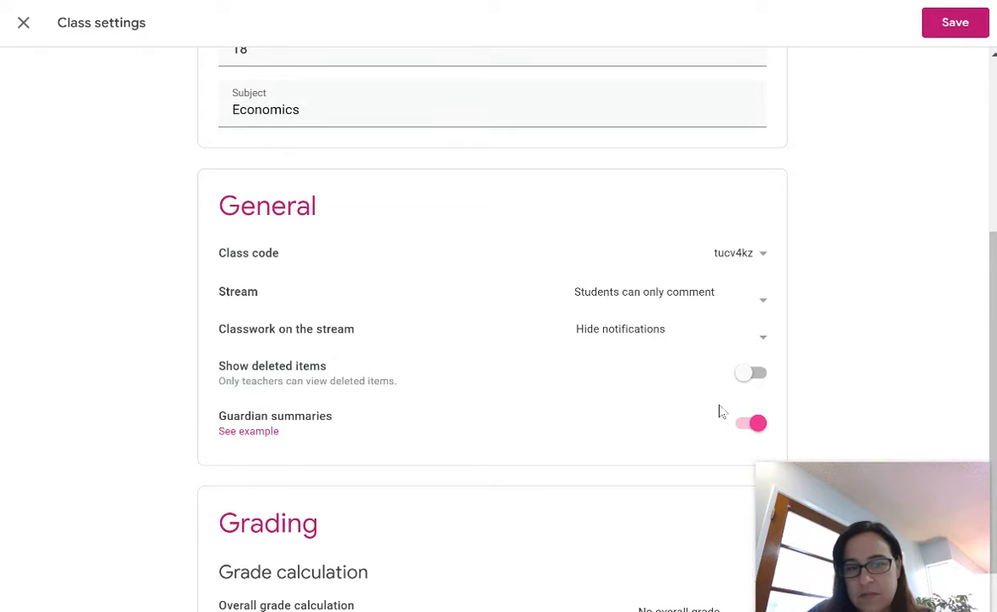
Set the overall grade calculation to "Total points" and enable showing the overall grade to students
scroll(719, 411, down, 1)
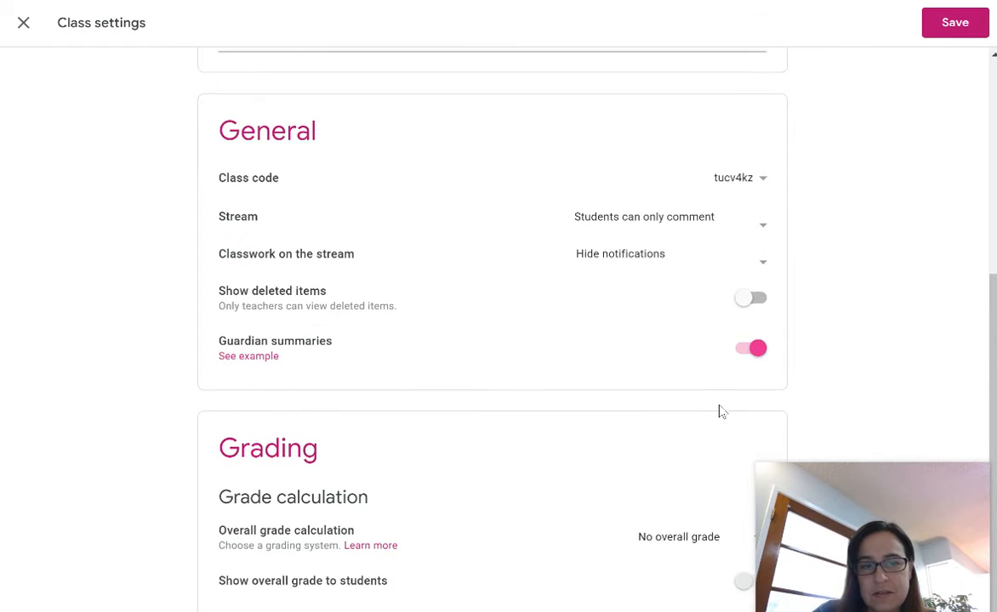
scroll(718, 412, down, 1)
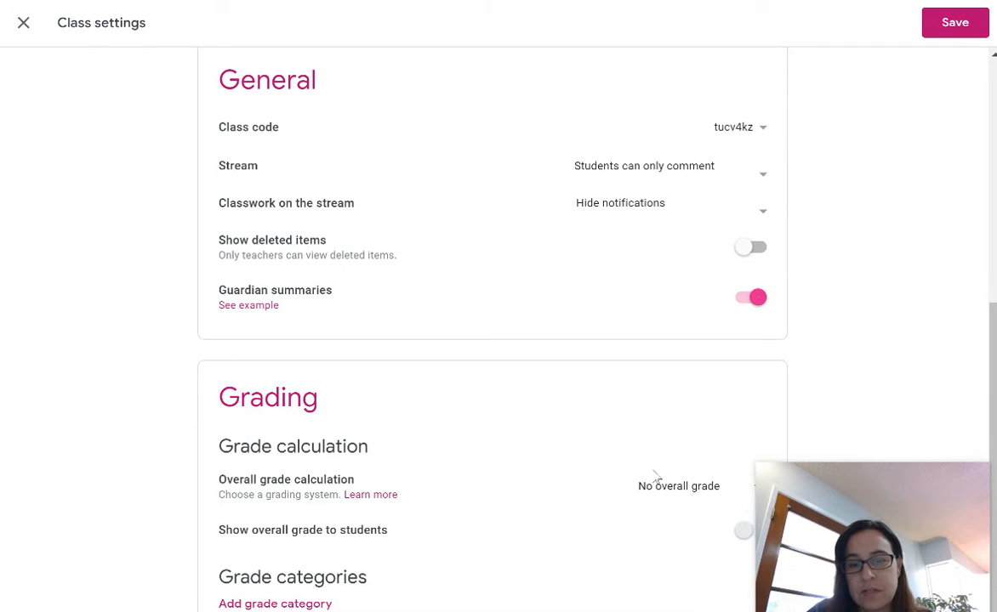
scroll(656, 477, up, 2)
scroll(656, 477, down, 2)
drag(863, 527, 142, 130)
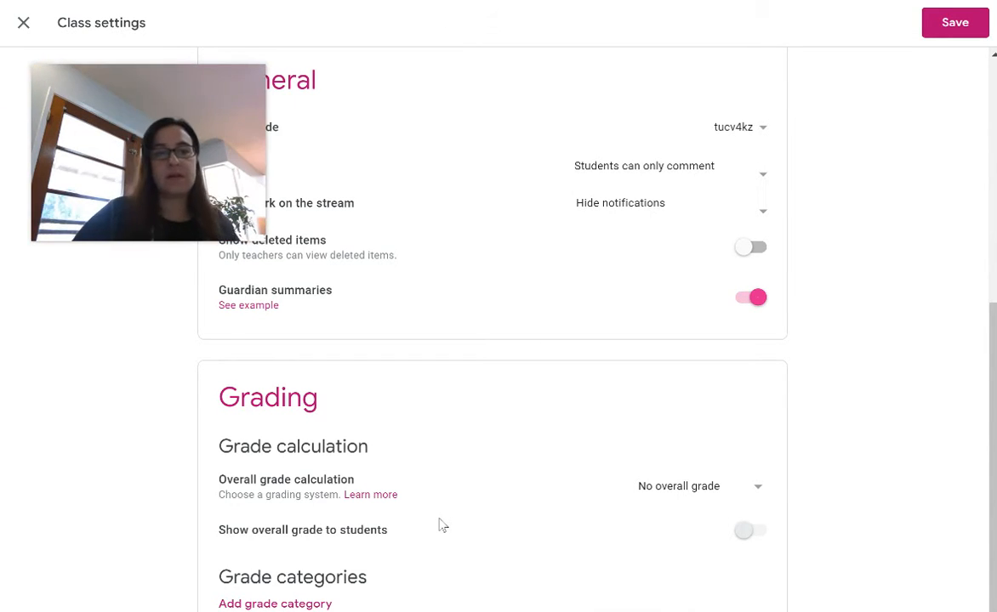
click(757, 494)
click(680, 526)
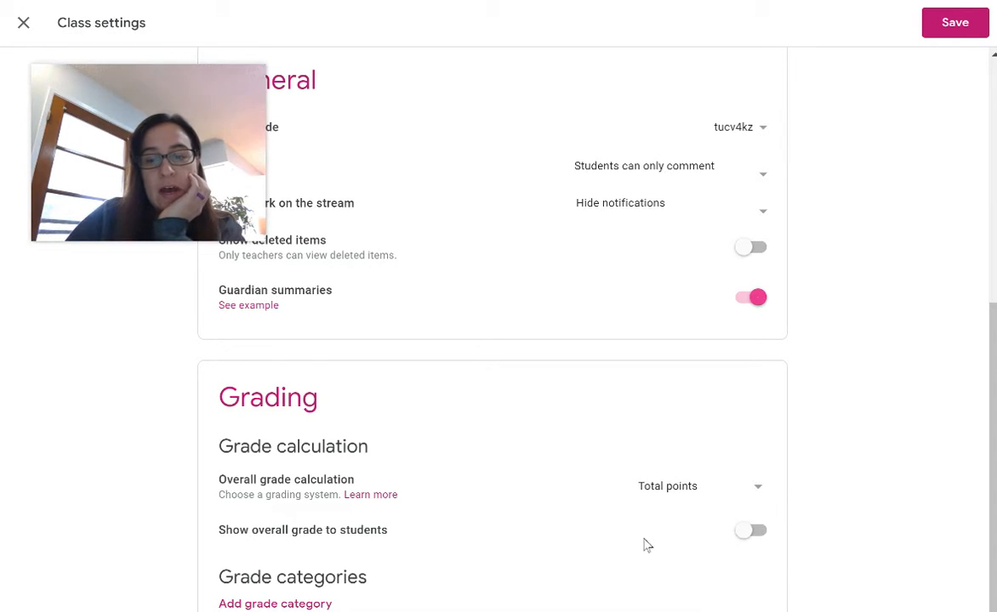
click(750, 532)
scroll(860, 484, up, 1)
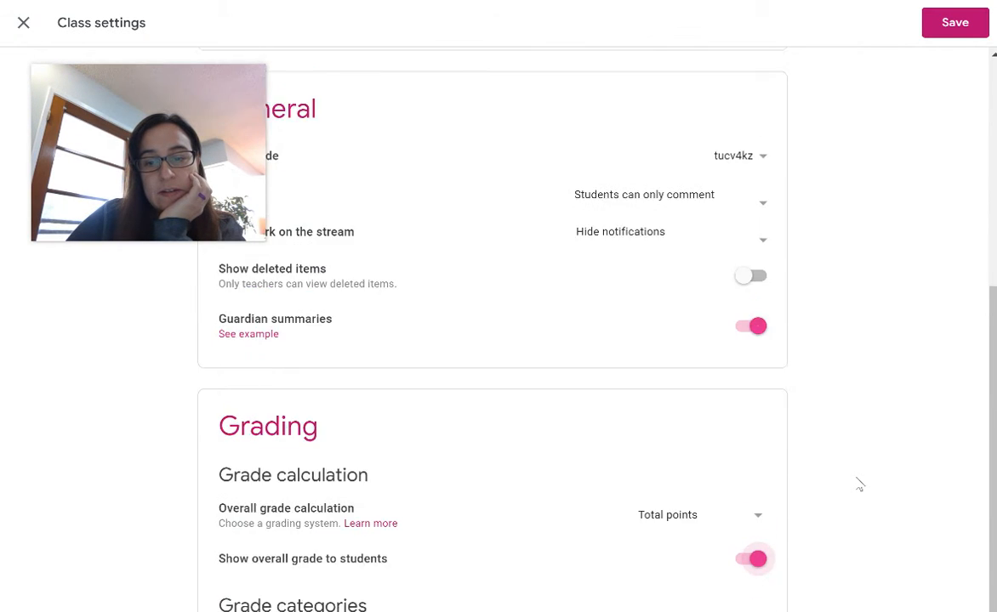
Add a grade category named Weekly Totals with 10 default points in the class's grading settings
scroll(859, 485, down, 1)
click(294, 605)
scroll(368, 516, down, 1)
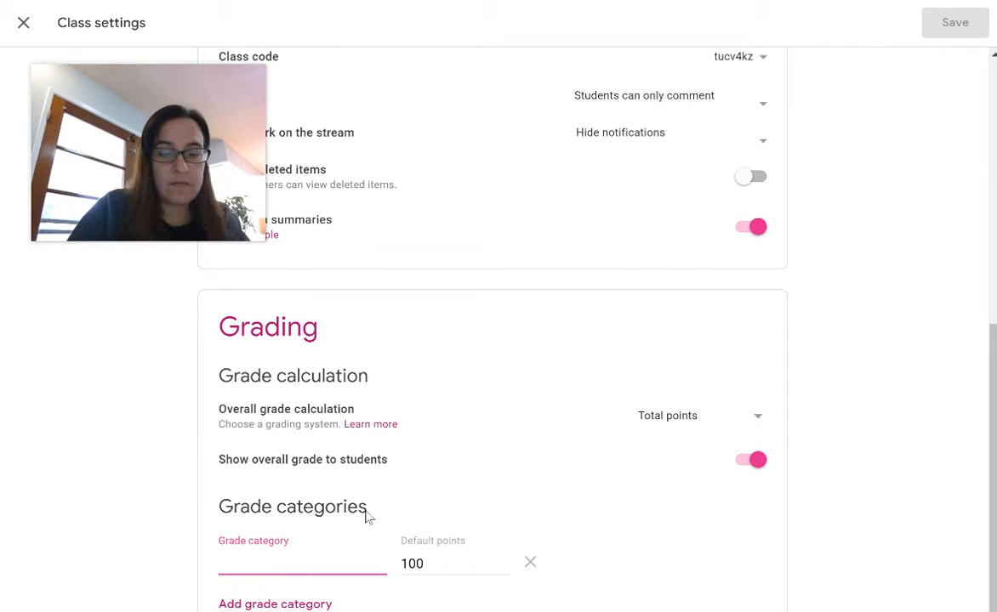
text(Weekly)
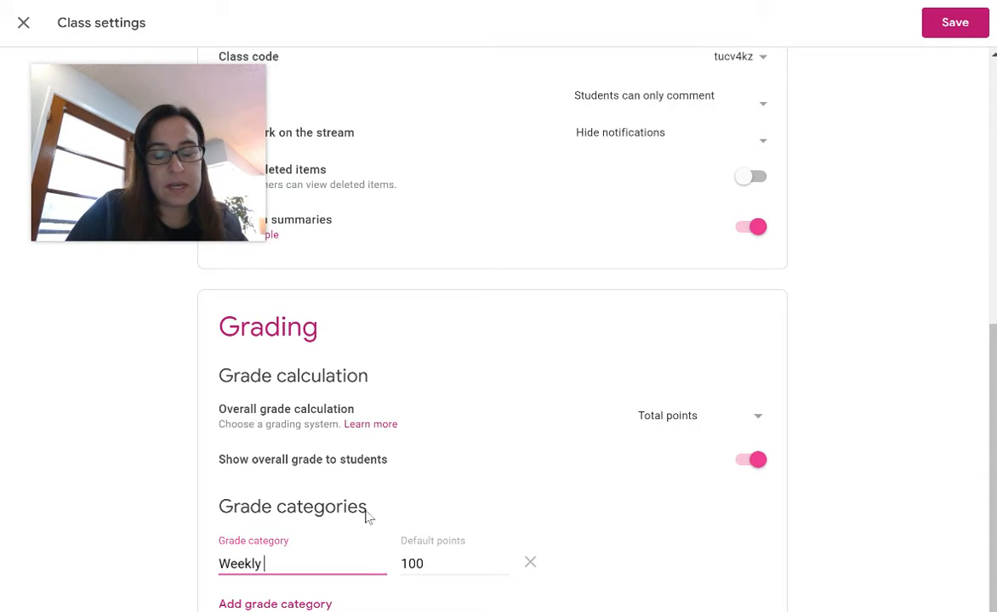
text( Totoa)
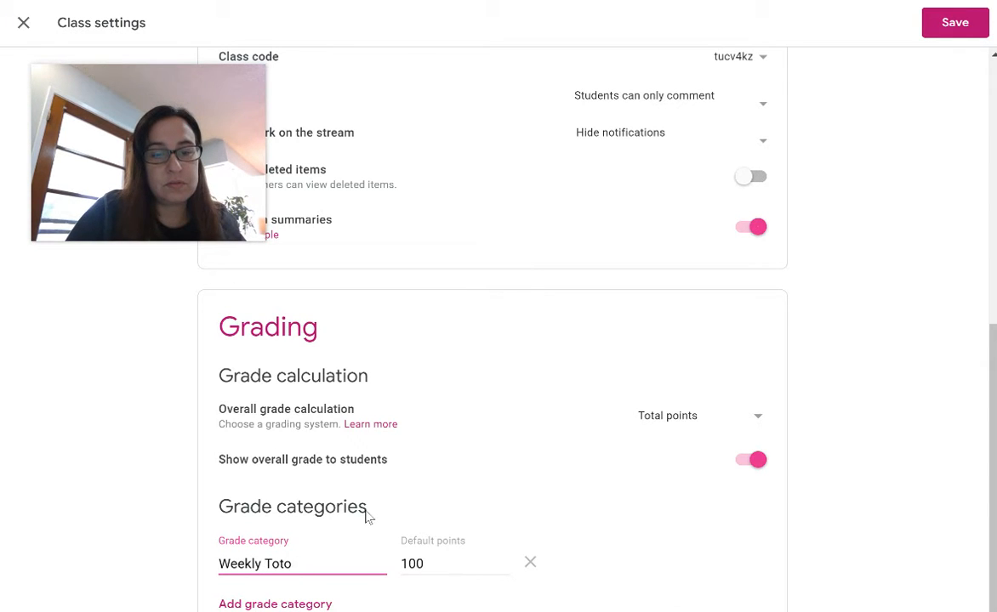
key(Tab)
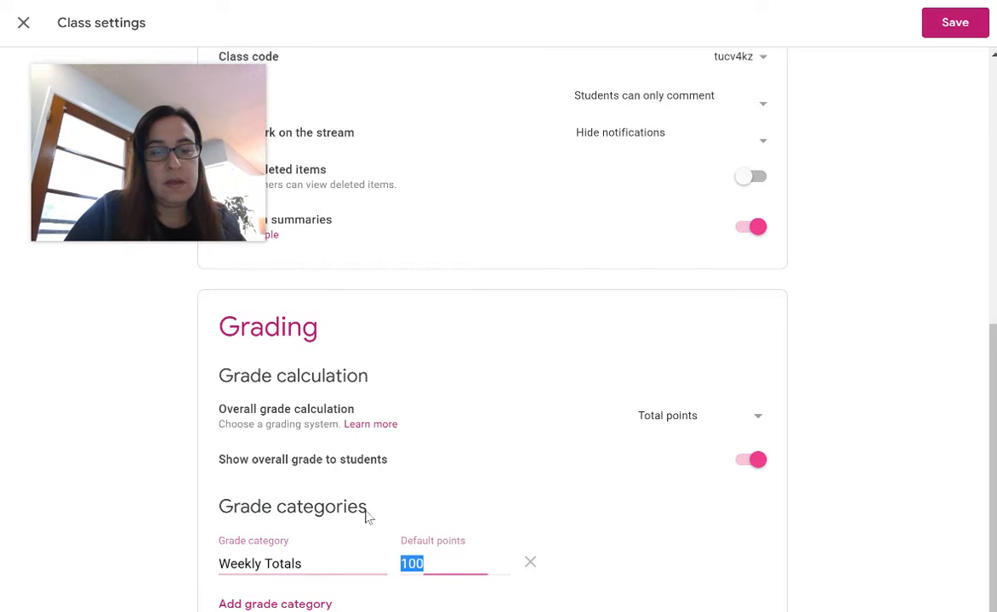
text(10)
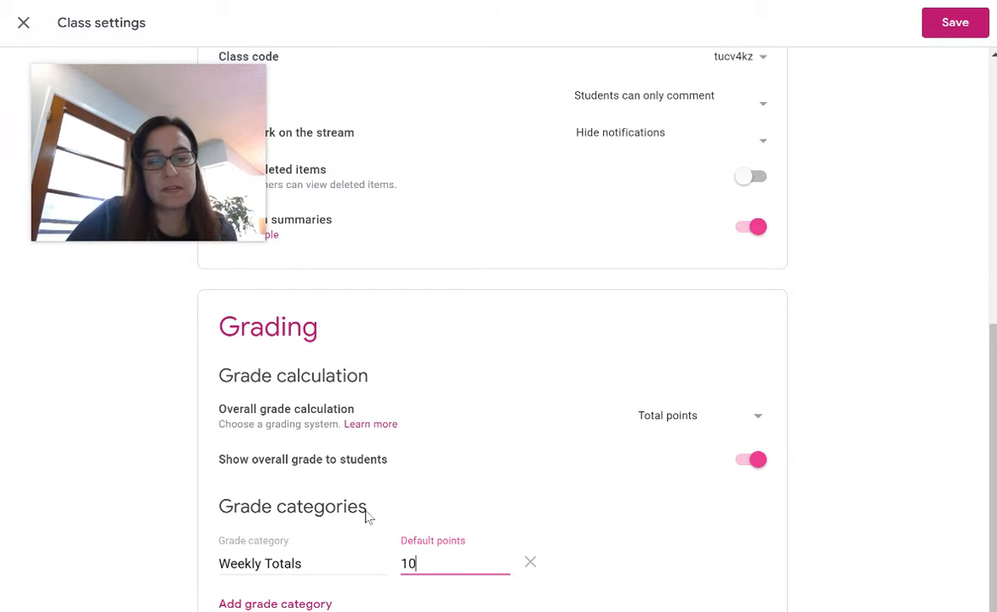
Add a second grade category named Assignments with 10 default points
click(271, 606)
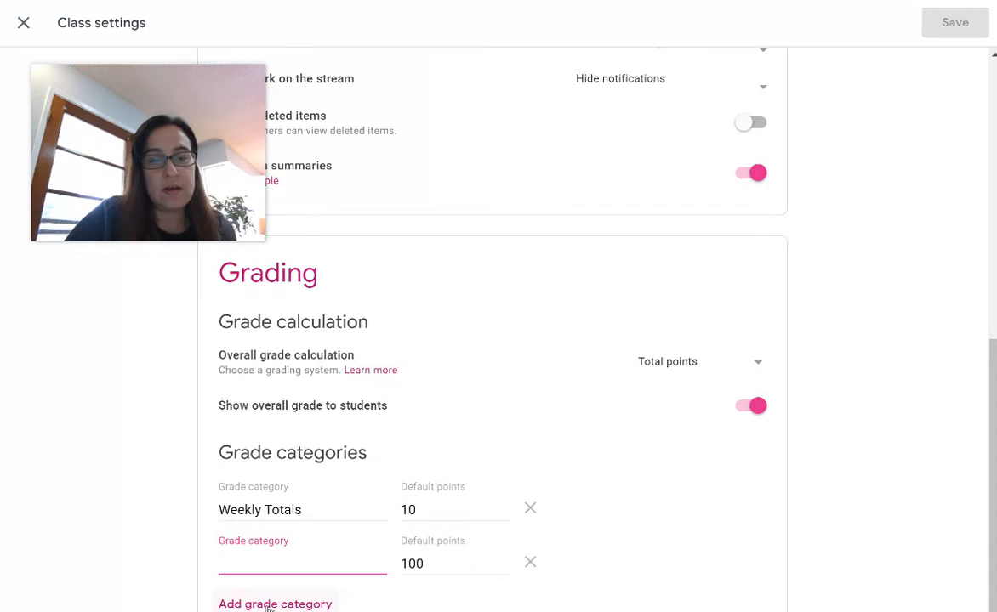
text(Assignments)
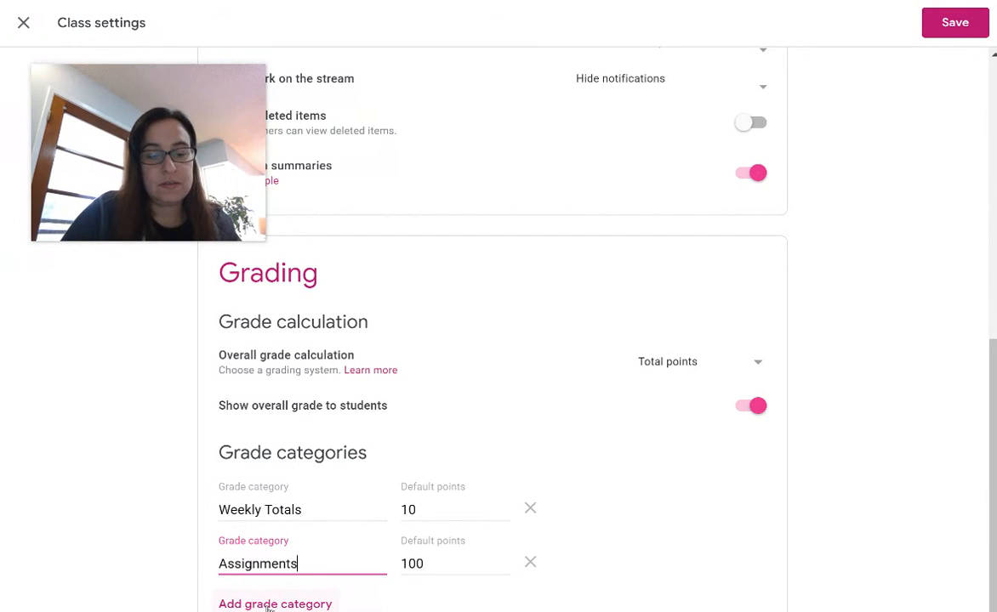
key(Tab)
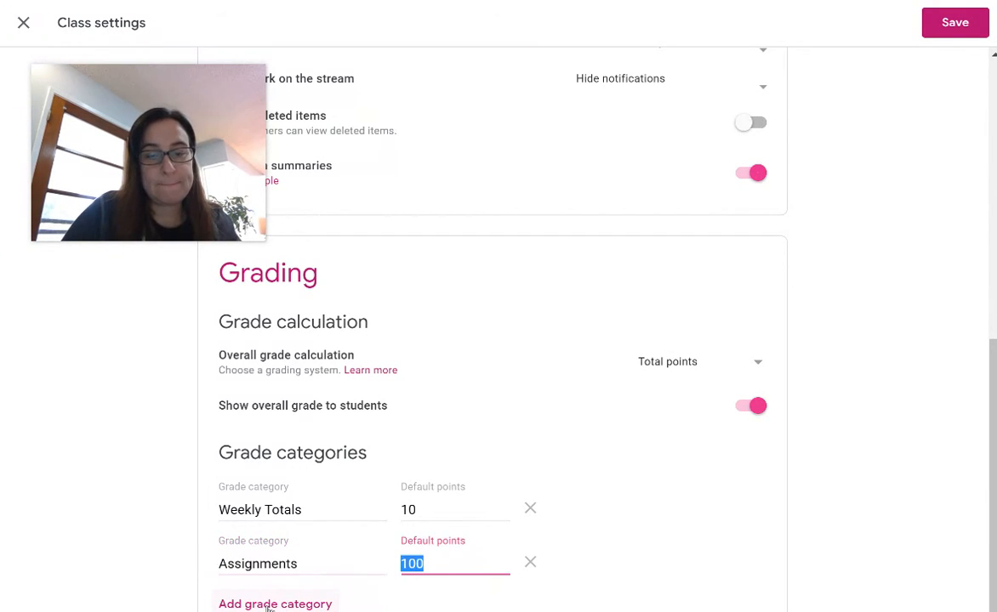
Add a third grade category named Projects with 25 default points and save the class settings
click(269, 606)
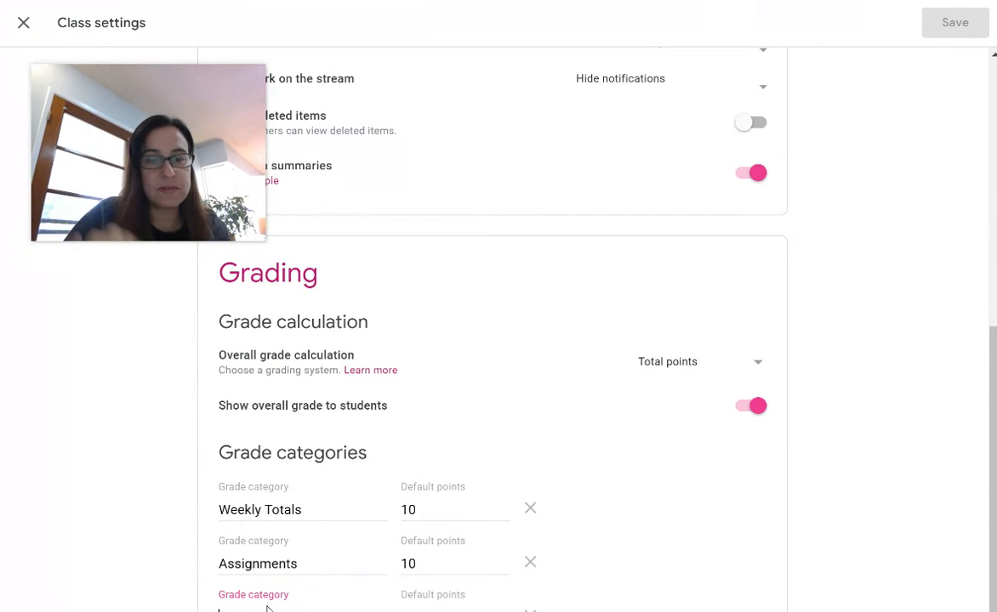
text(Qui)
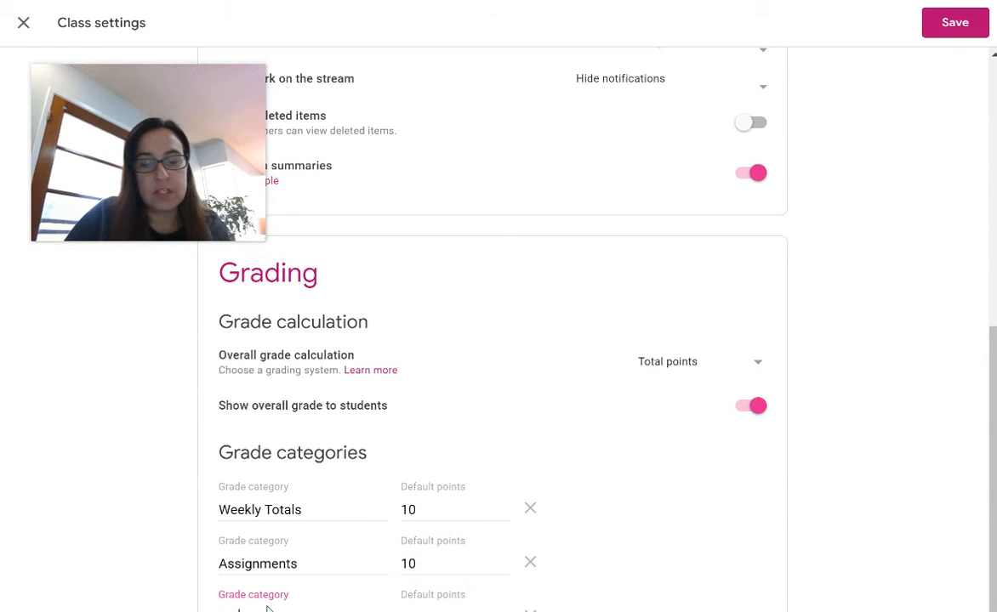
key(Tab)
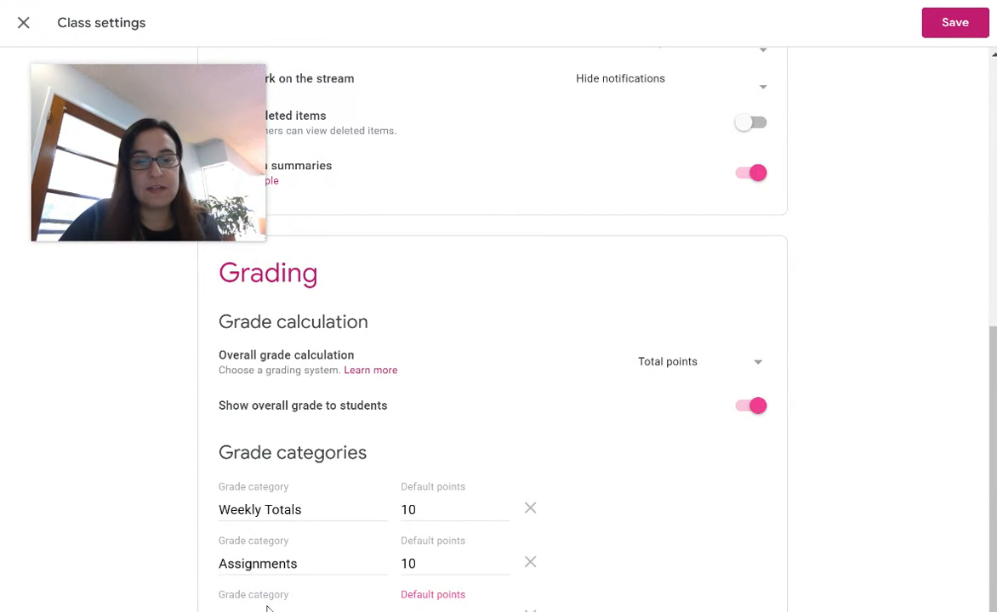
text(25)
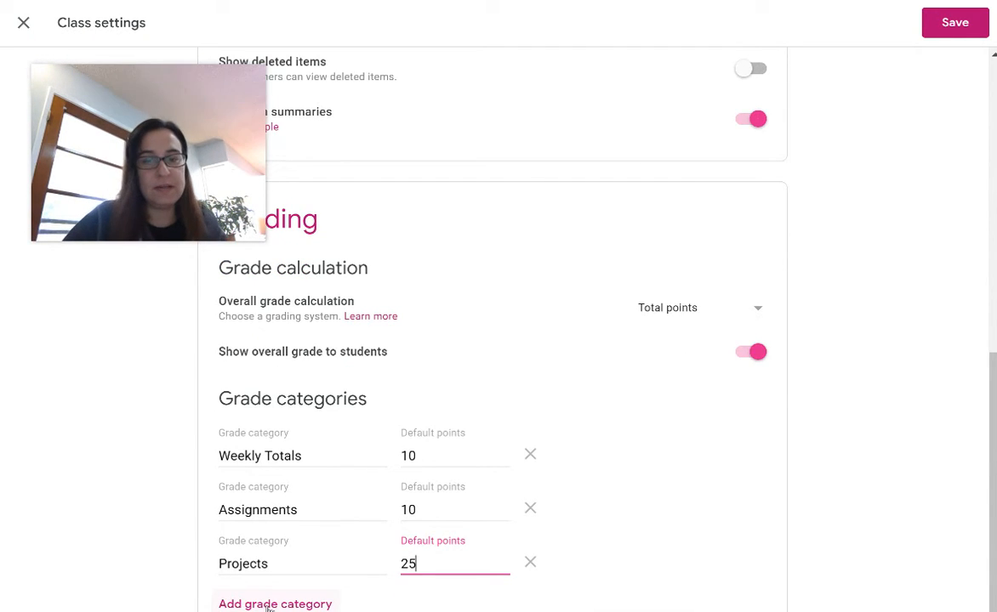
click(742, 482)
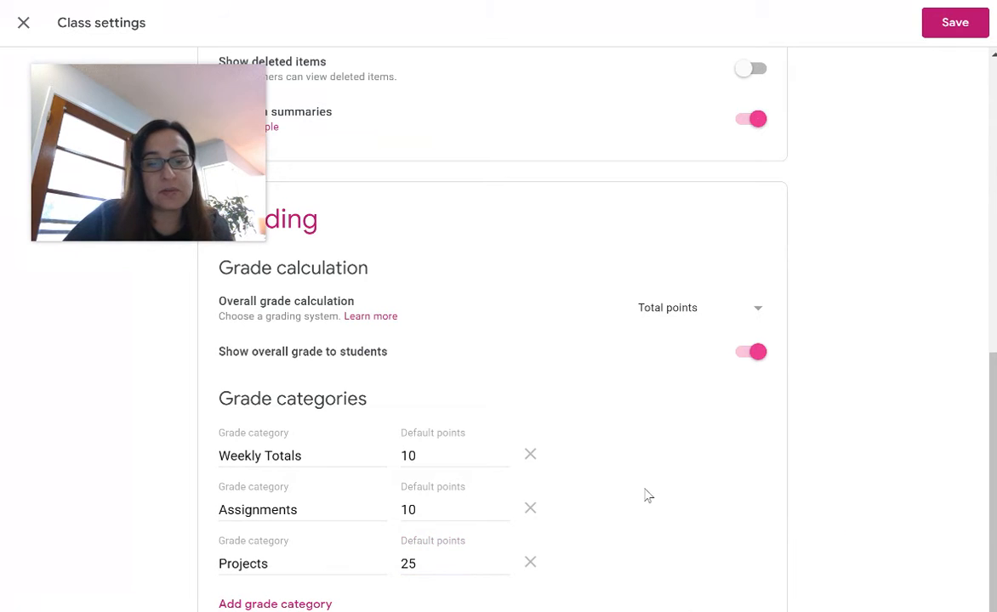
scroll(646, 495, up, 7)
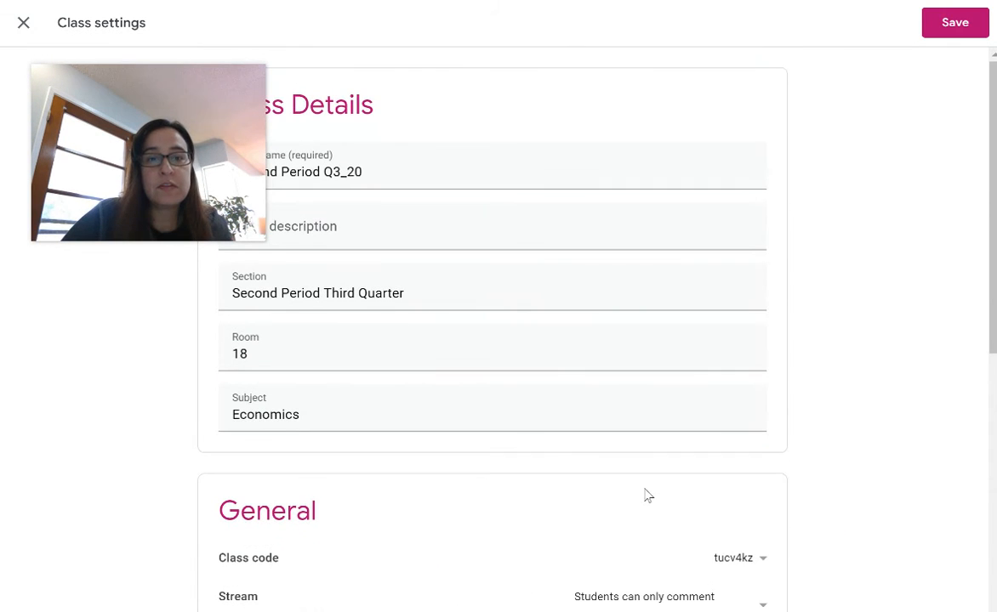
click(944, 29)
Browse the theme gallery's categories and apply the green banknotes and coins theme from Other to the class
mouse_move(96, 599)
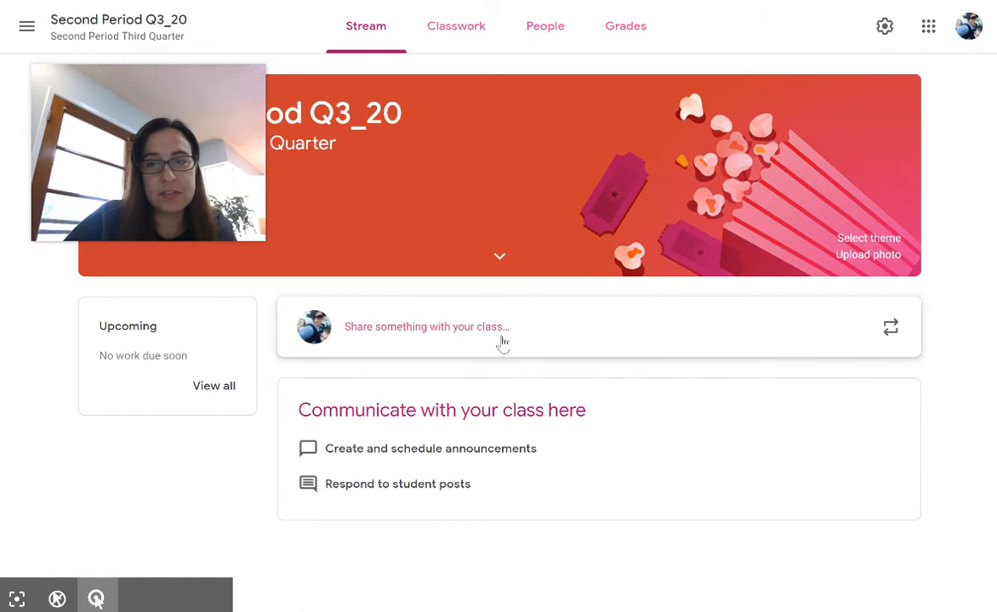
click(851, 239)
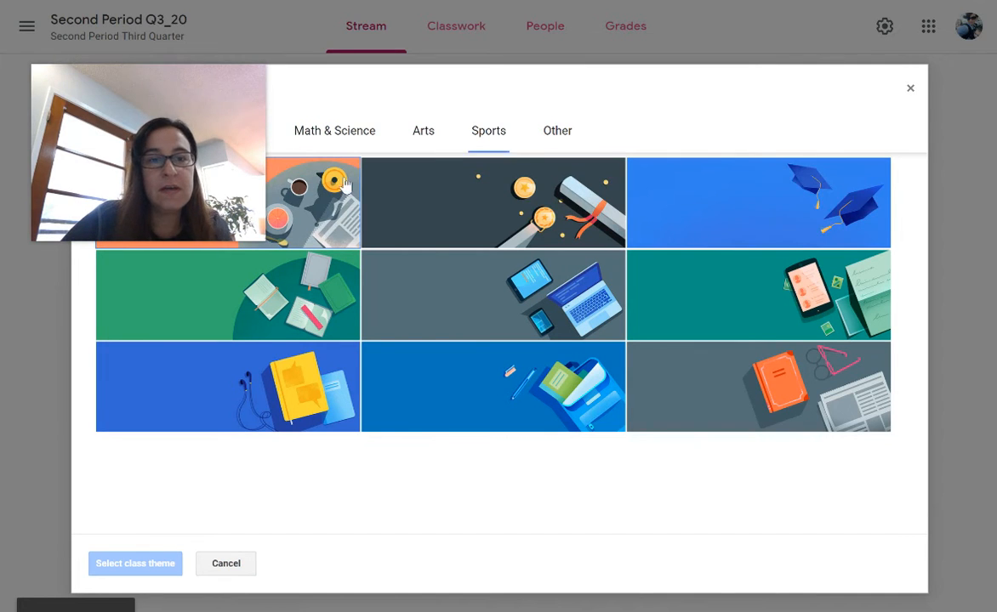
drag(203, 117, 827, 505)
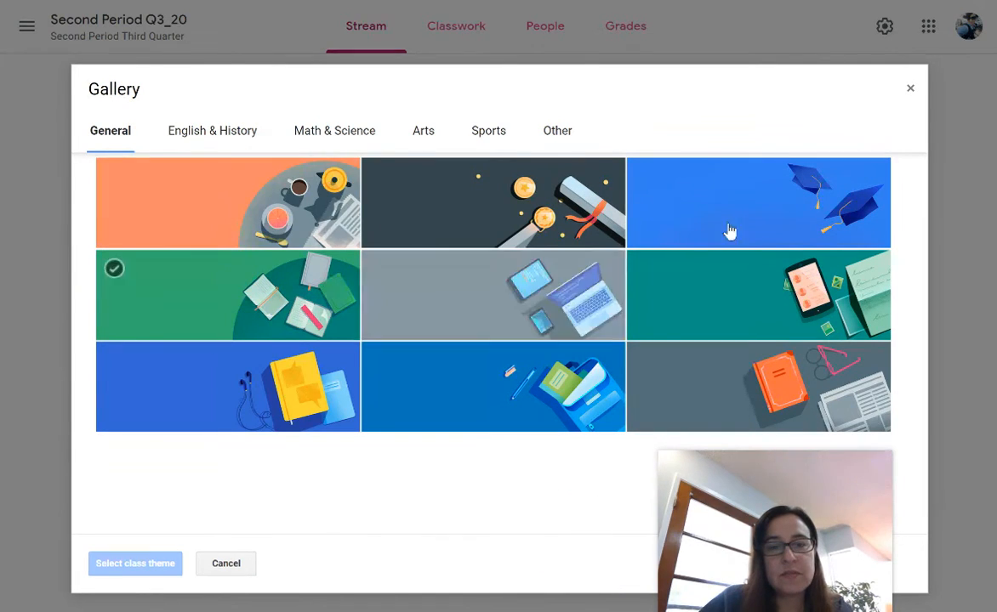
click(211, 141)
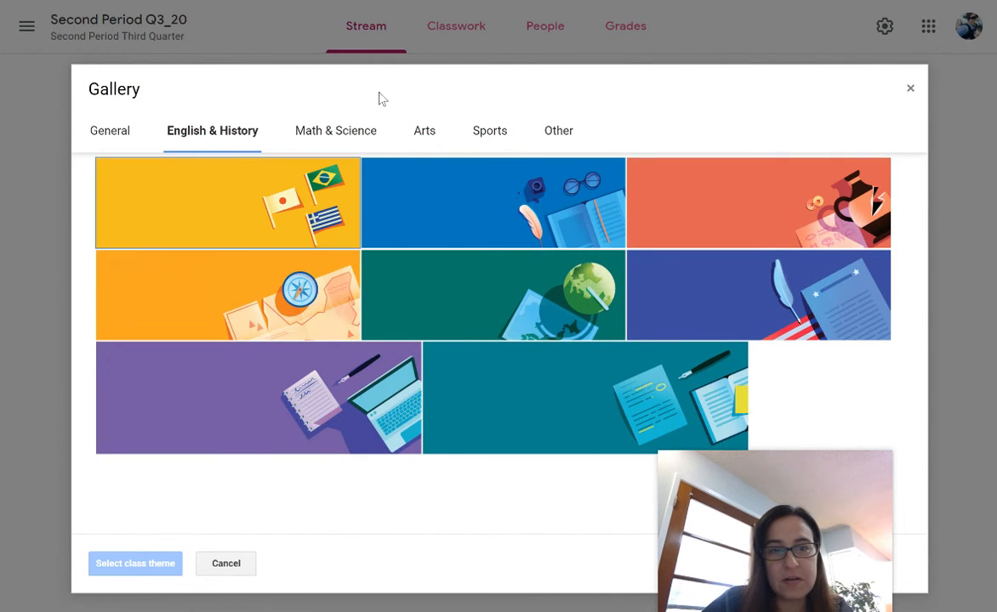
click(344, 139)
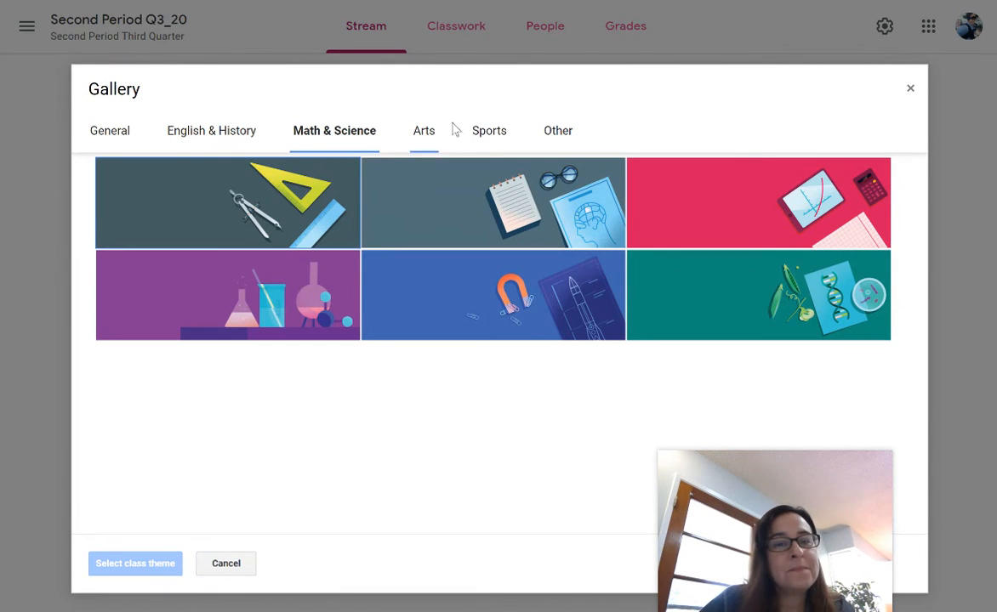
click(426, 137)
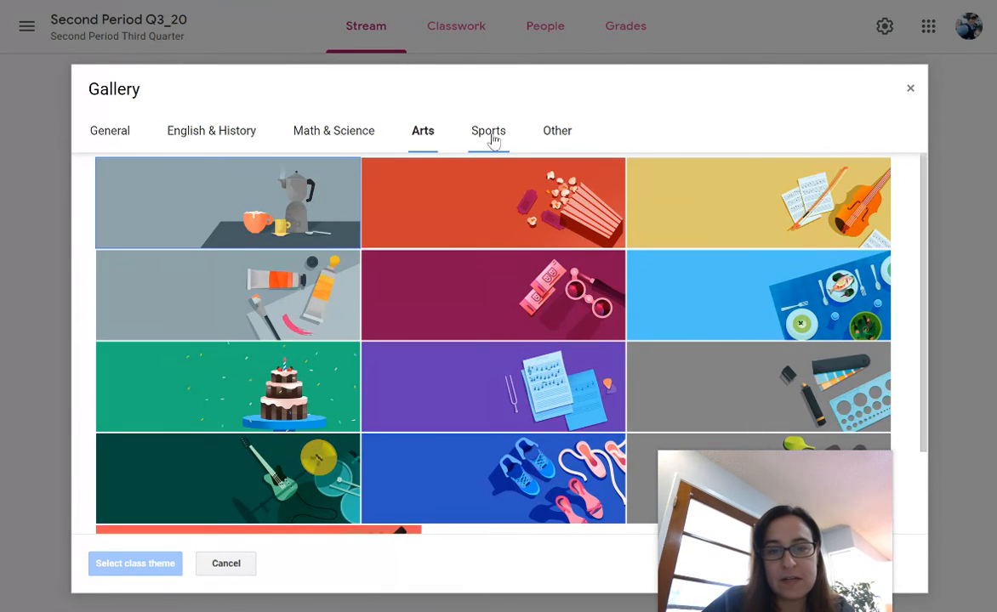
click(490, 136)
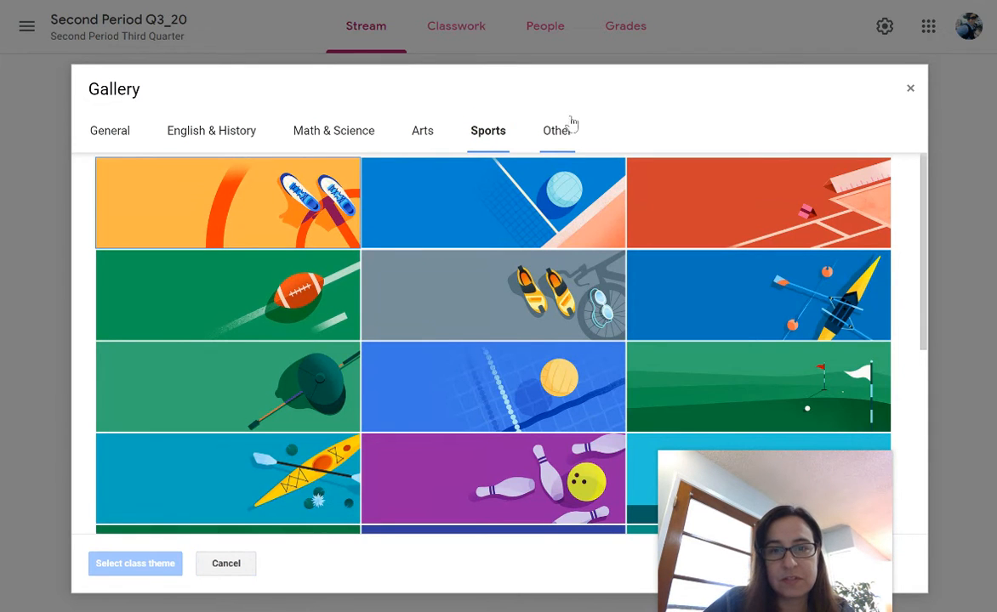
click(558, 133)
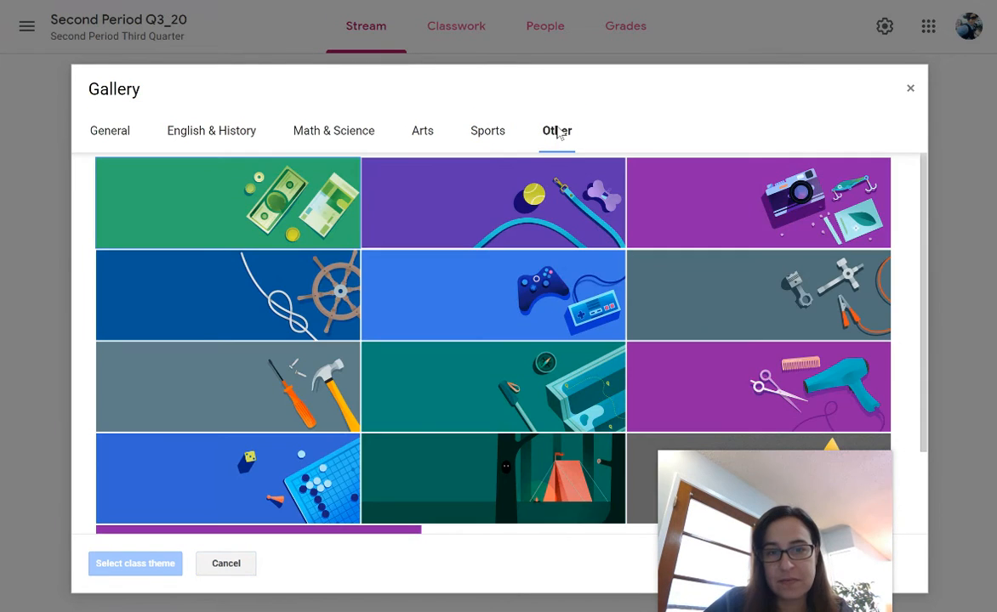
click(167, 182)
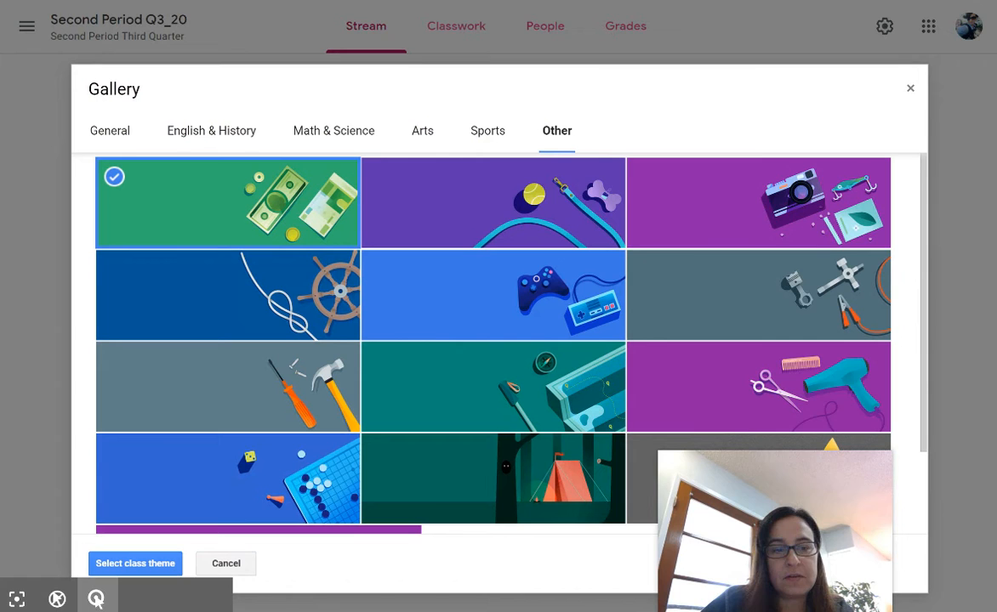
click(145, 566)
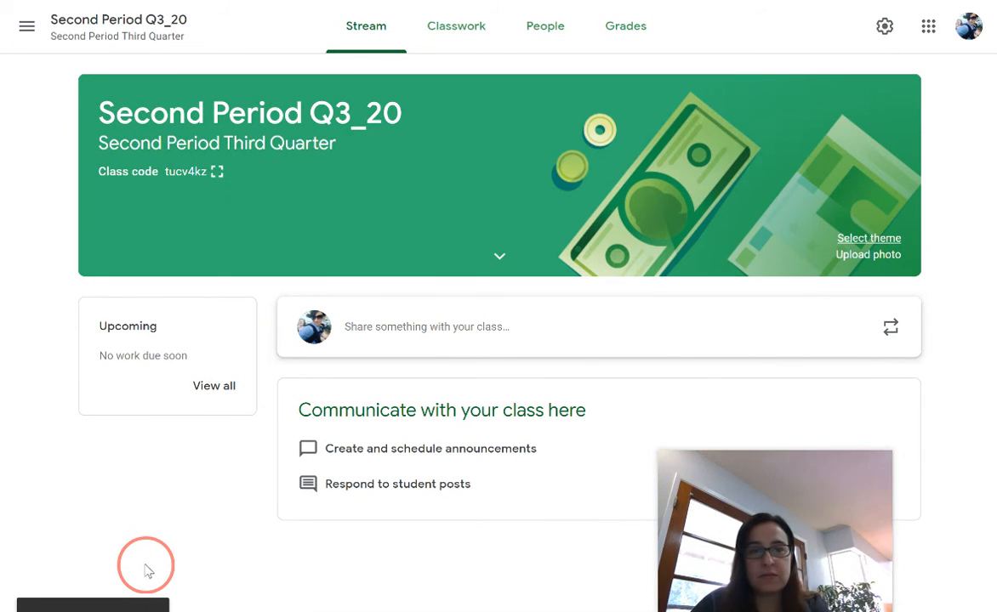
Go to the overview of all classes and move the First Period Q3_20 card ahead of Second Period Q3_20
click(26, 25)
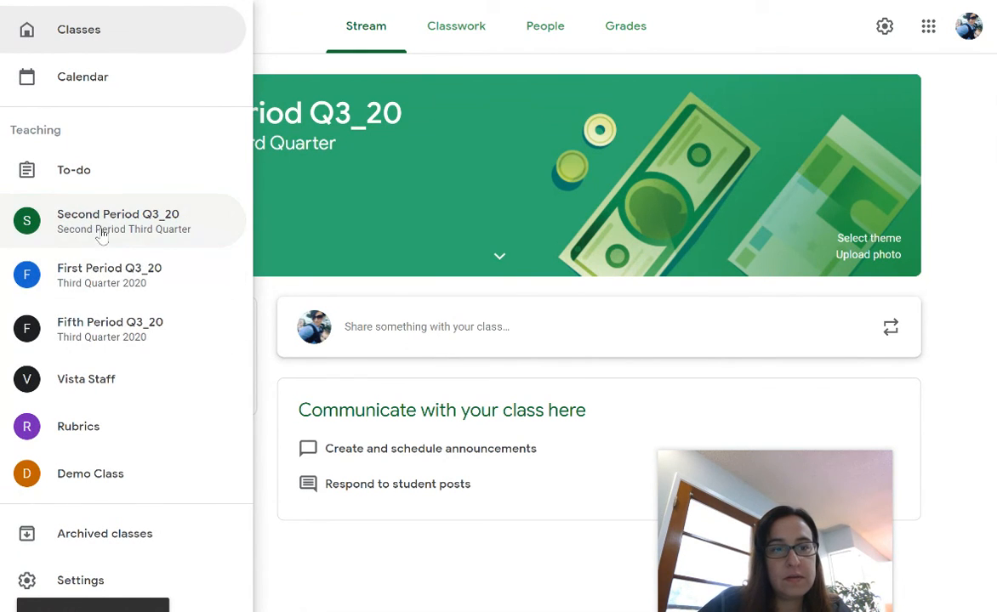
click(87, 34)
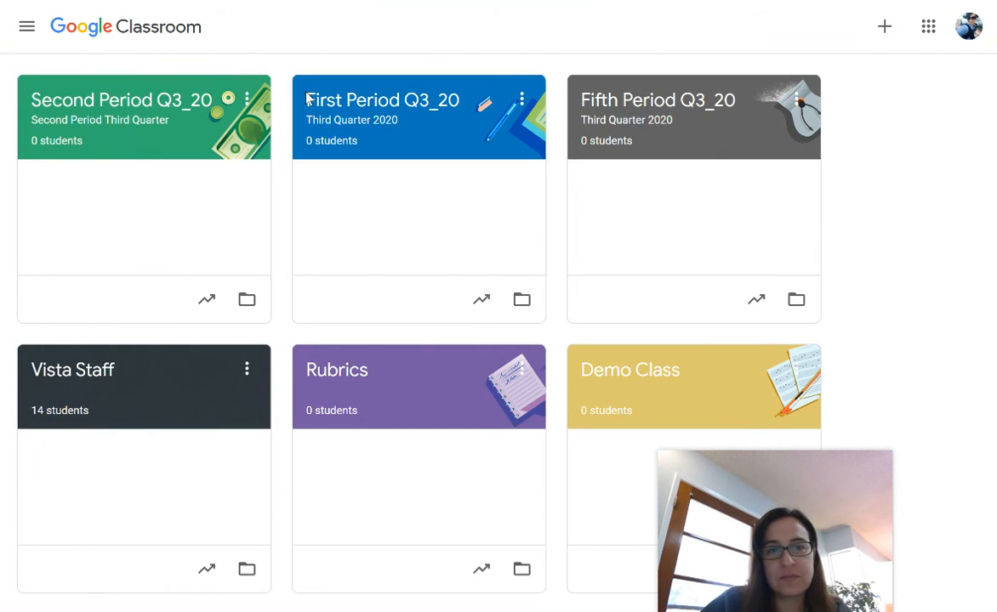
drag(463, 147, 126, 126)
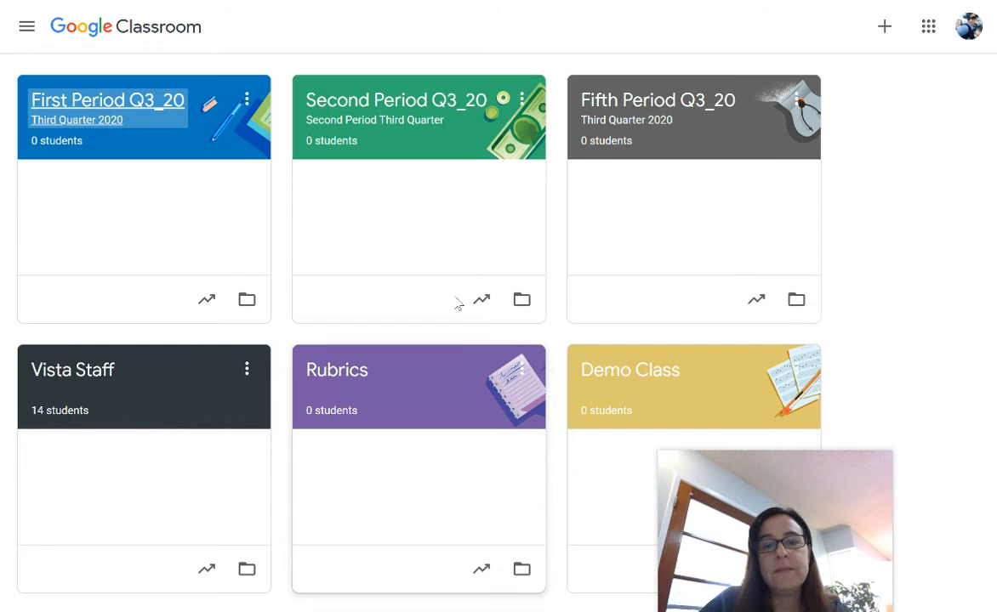
Start a copy of the Second Period Q3_20 class and name it Fourth Period Q3_20
click(522, 100)
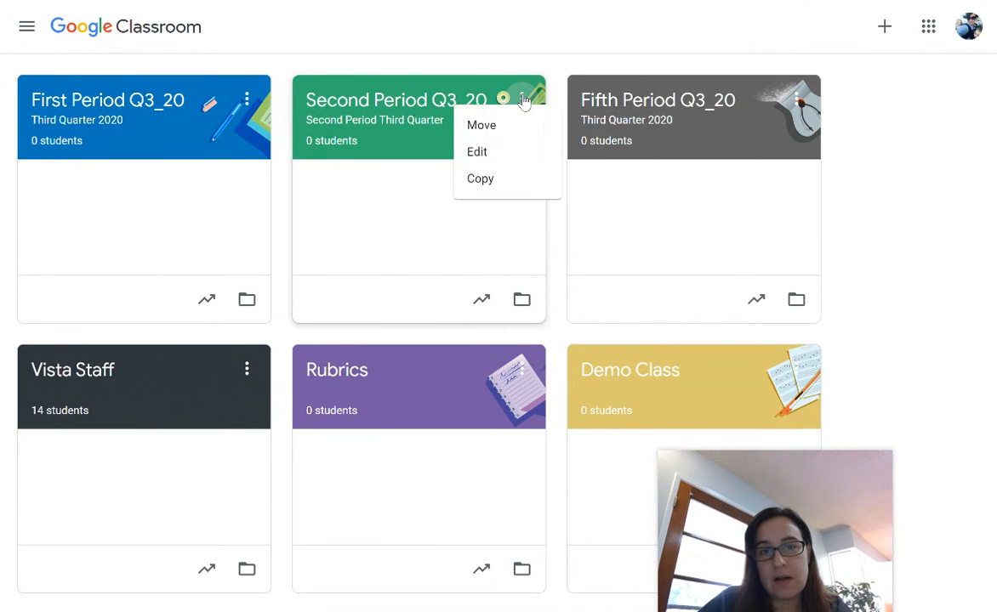
click(484, 189)
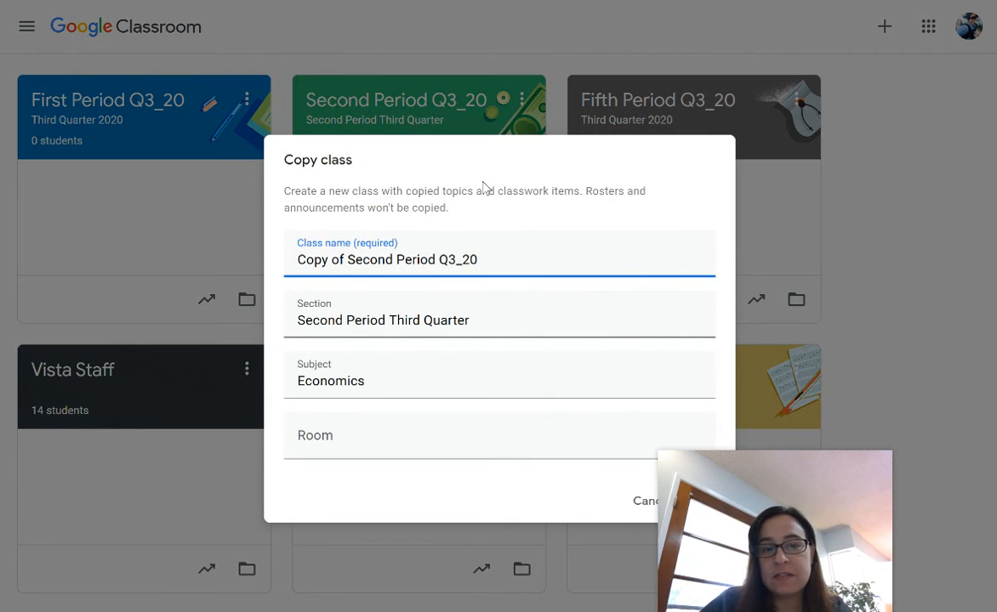
drag(393, 259, 277, 264)
text(Fourth)
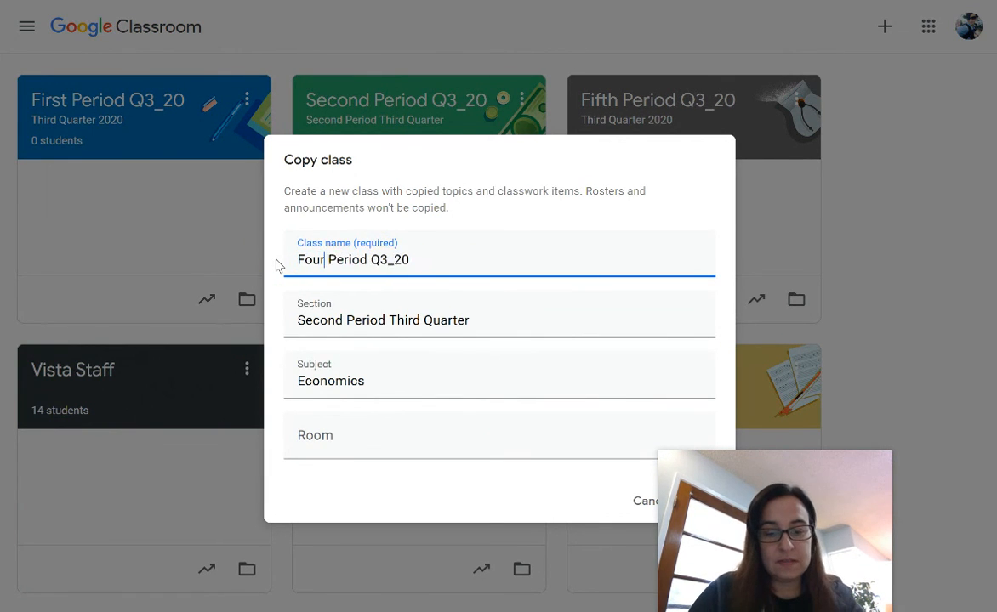
Change the copied class's section to Fourth Period Third Quarter
click(345, 321)
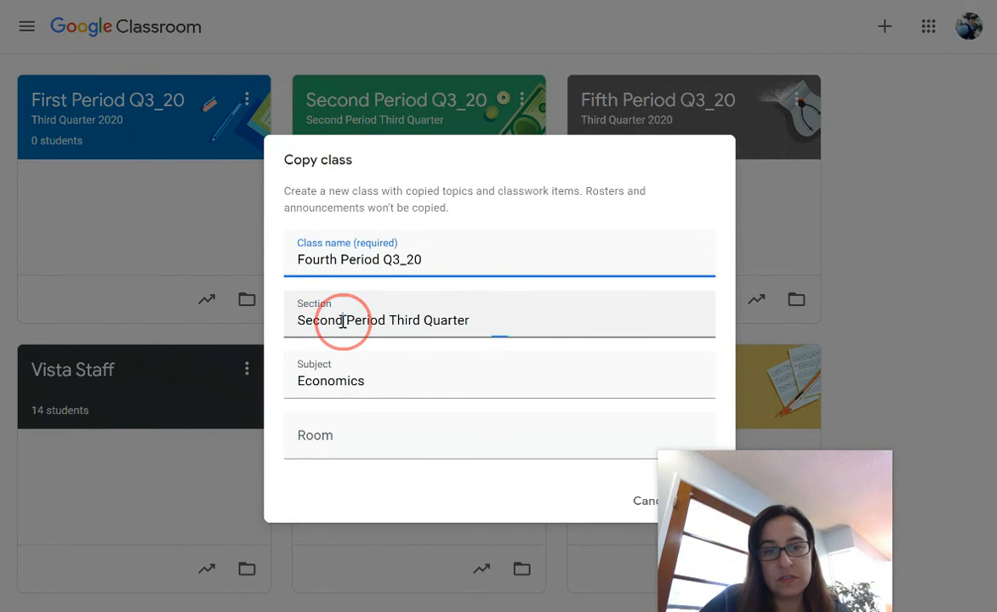
key(BackSpace)
key(BackSpace)
key(BackSpace)
key(BackSpace)
key(BackSpace)
key(BackSpace)
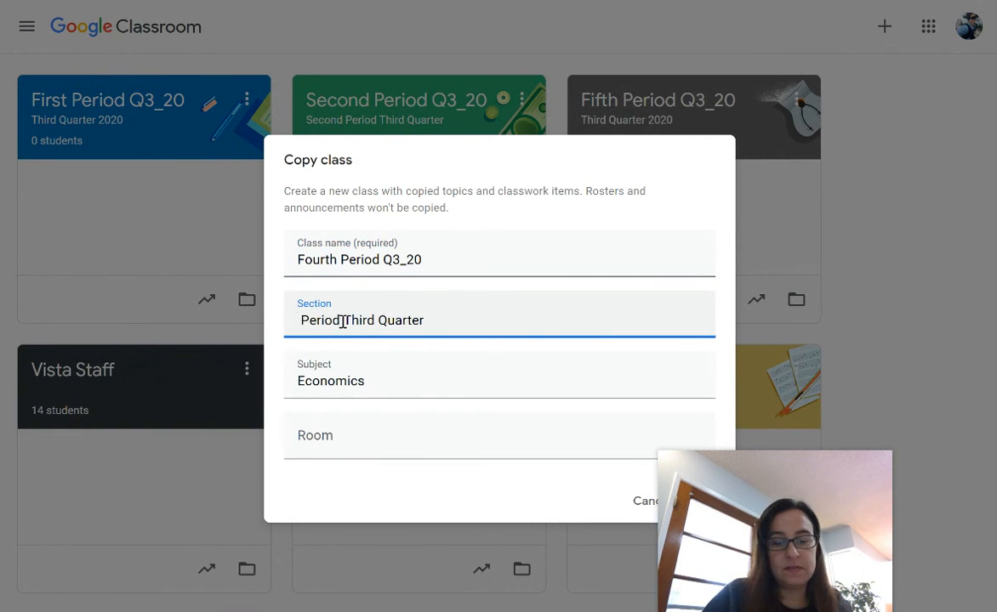
text(Fourth)
Set the copied class's room to 18 and create the copy
click(341, 438)
text(18)
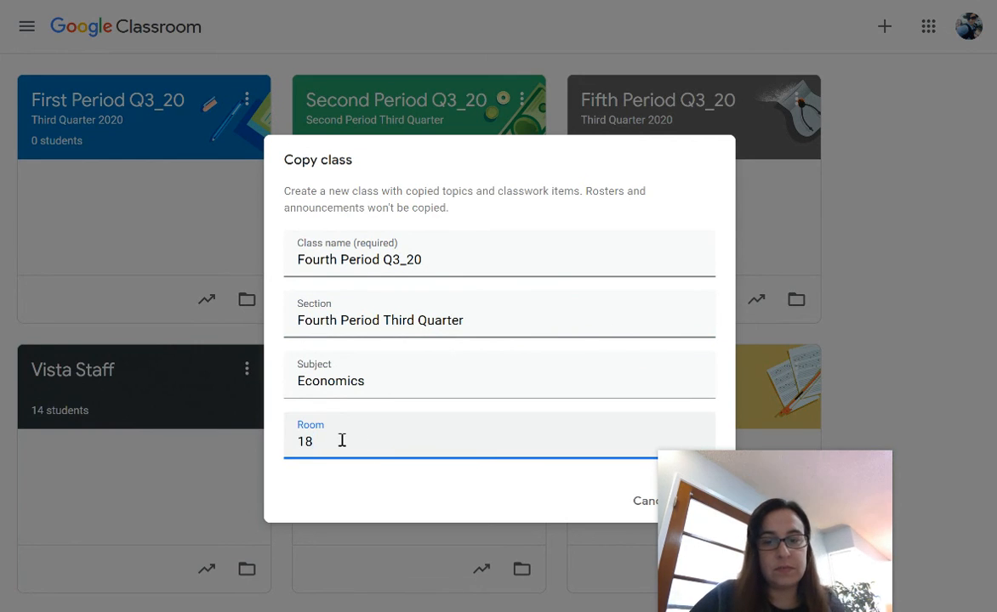
drag(752, 477, 861, 493)
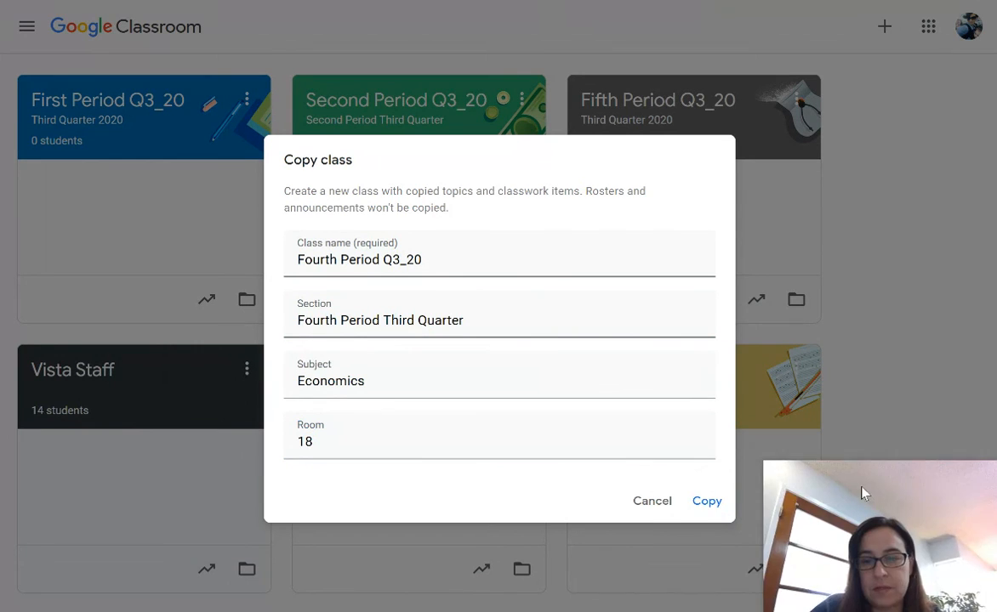
click(712, 504)
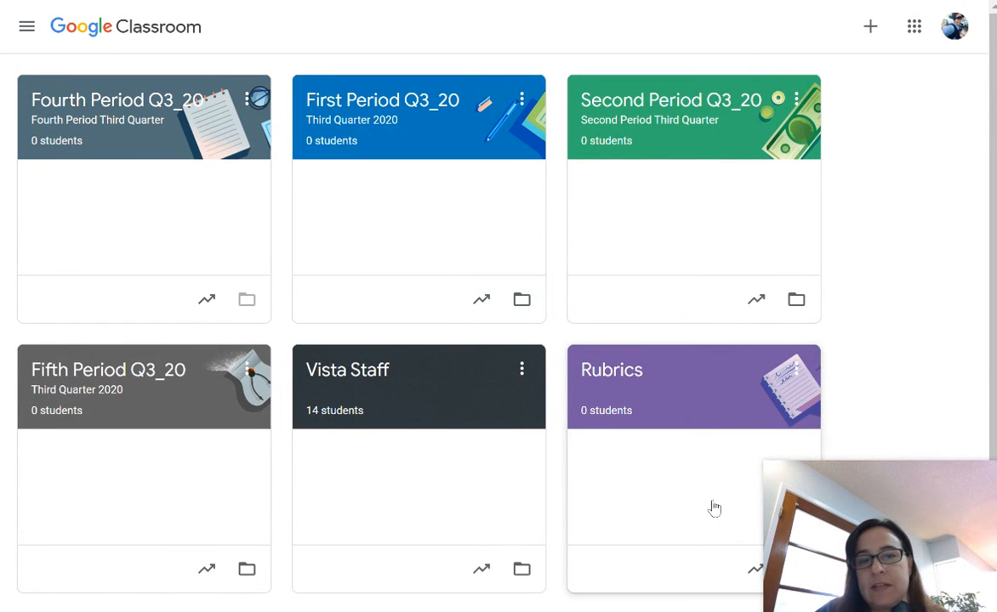
Open the Fourth Period Q3_20 class and bring up its class settings
click(246, 102)
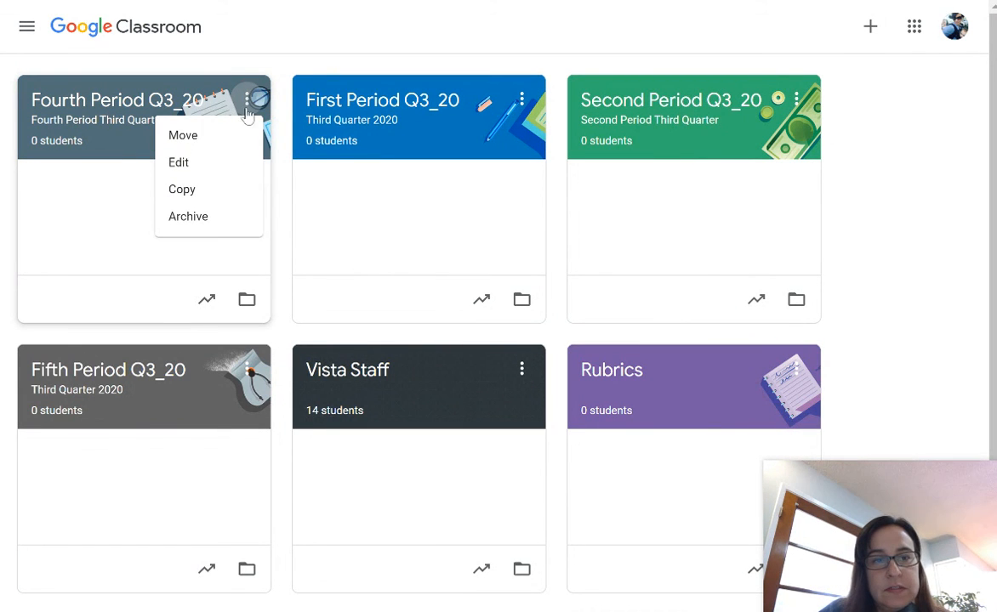
click(117, 221)
click(134, 128)
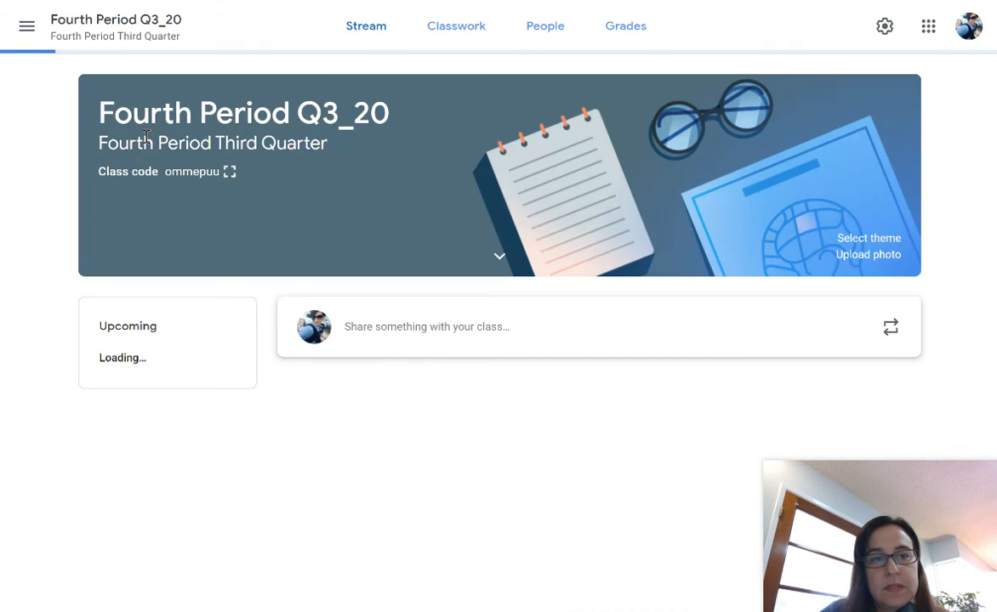
click(884, 28)
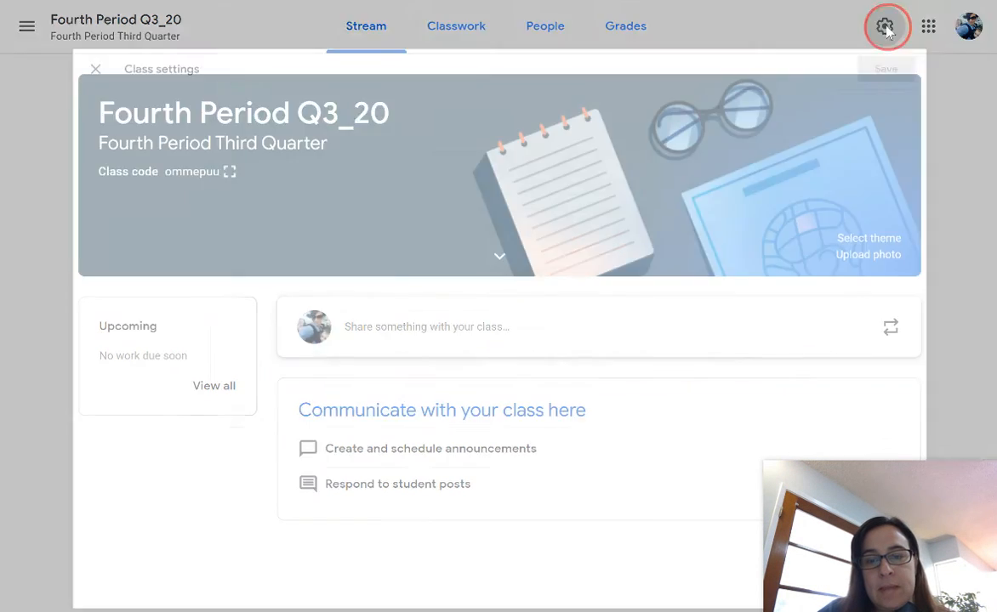
Change the Stream permission in the General settings to a different option for student posting and commenting
scroll(556, 327, down, 1)
scroll(557, 330, down, 1)
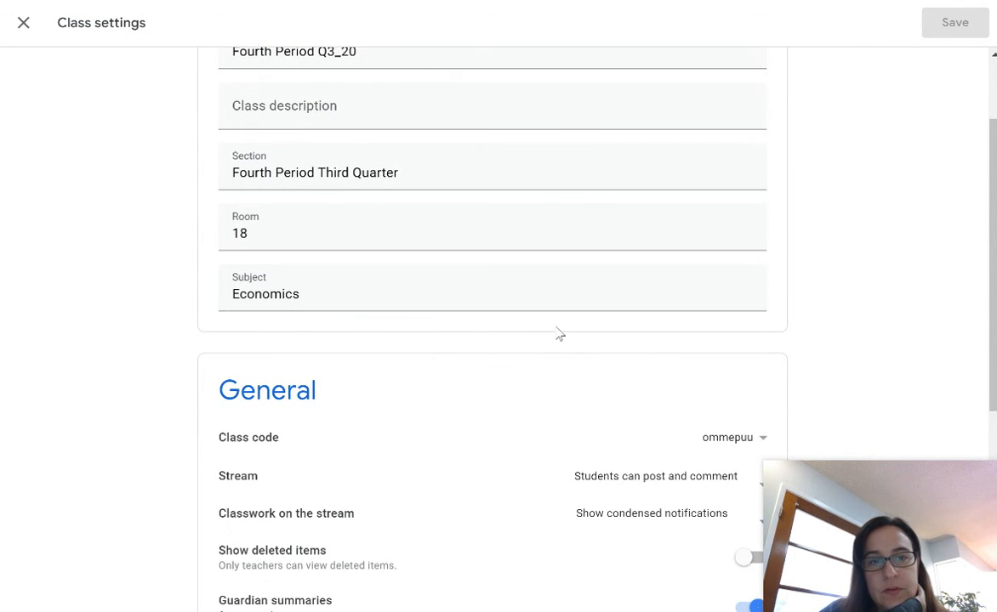
scroll(485, 291, down, 4)
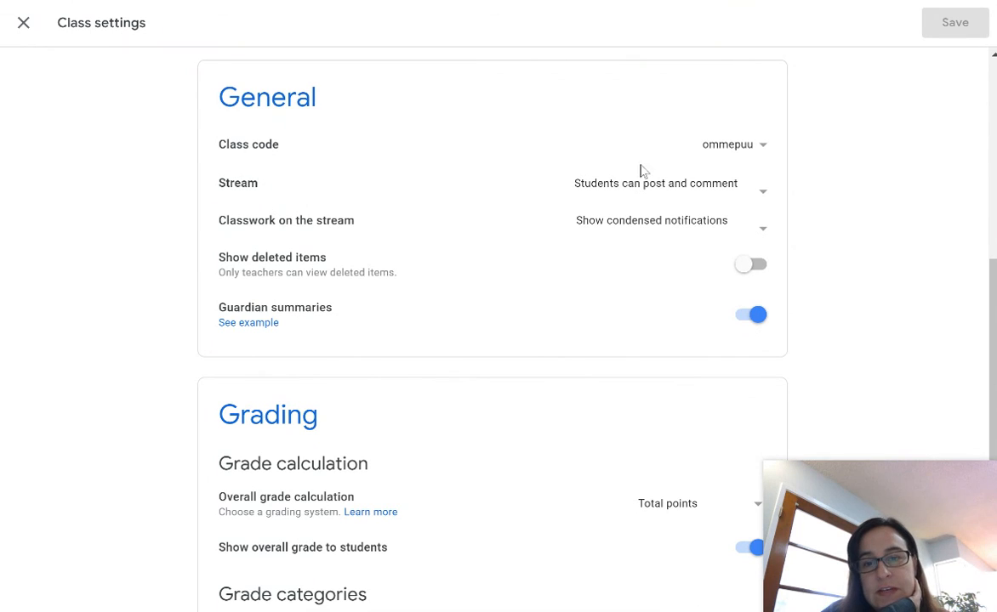
click(766, 195)
click(709, 223)
Set Classwork on the stream to Hide notifications and save the class settings
click(761, 227)
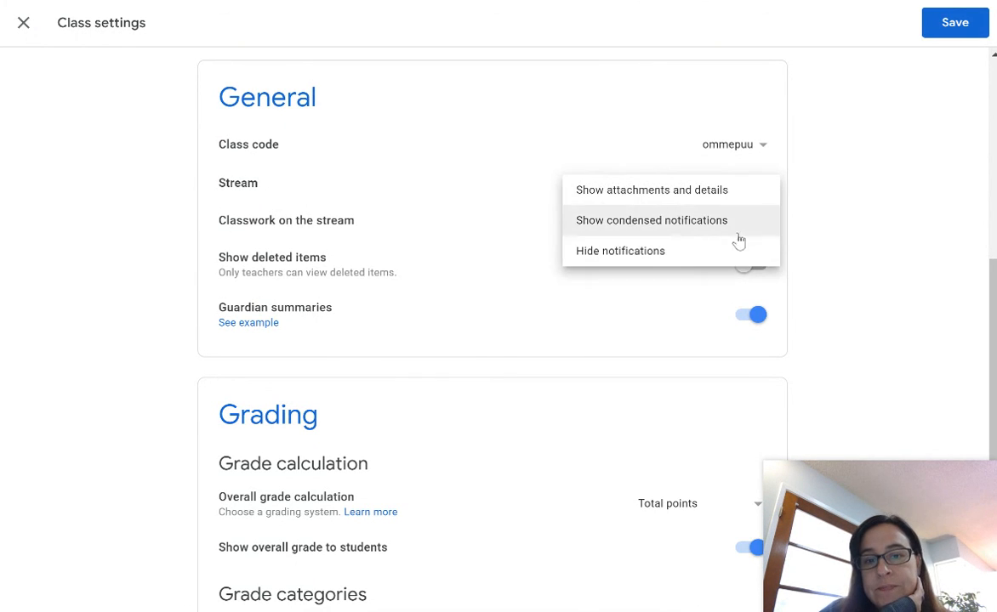
click(689, 255)
scroll(583, 340, down, 3)
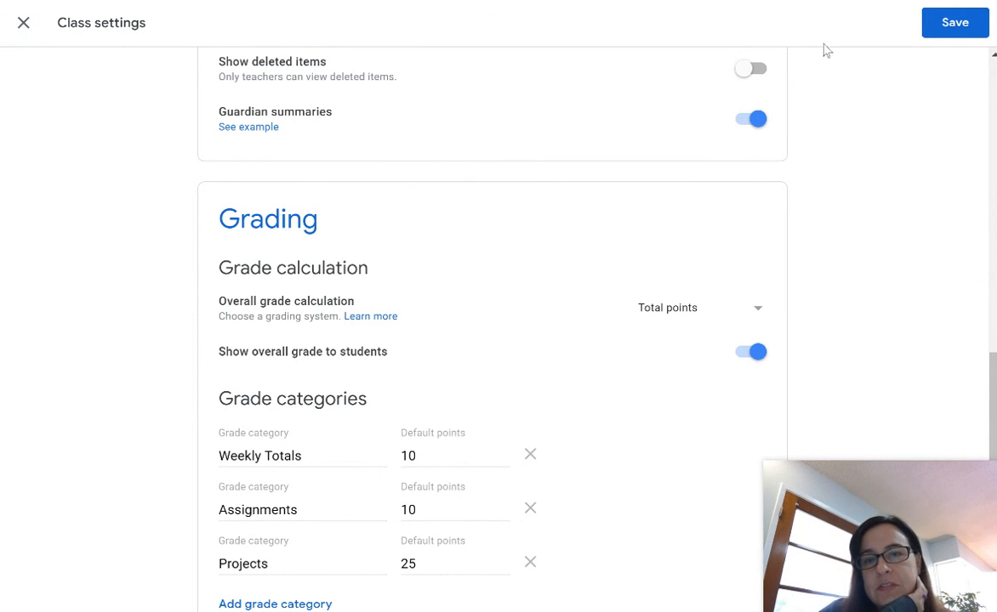
click(942, 24)
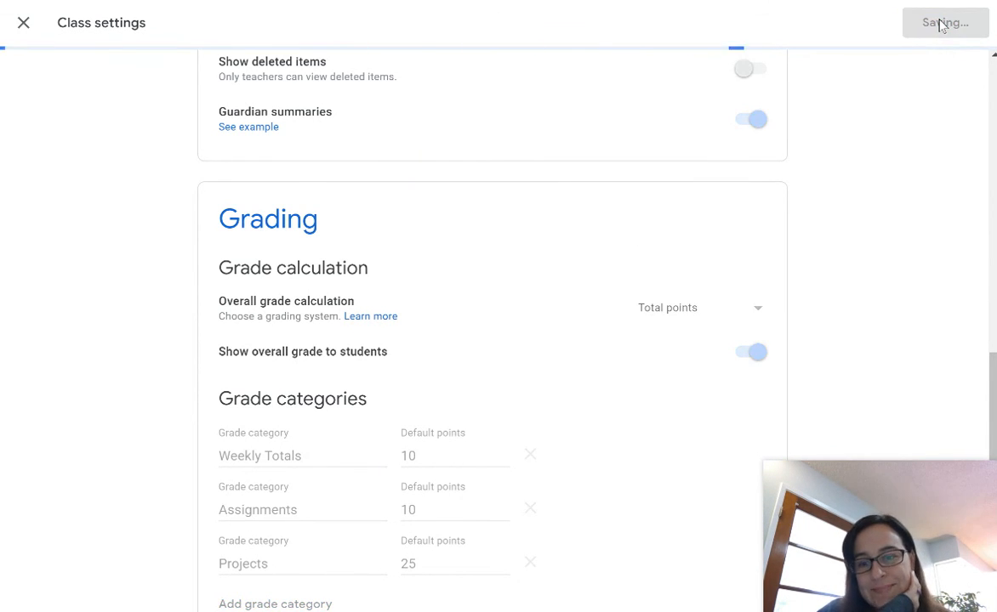